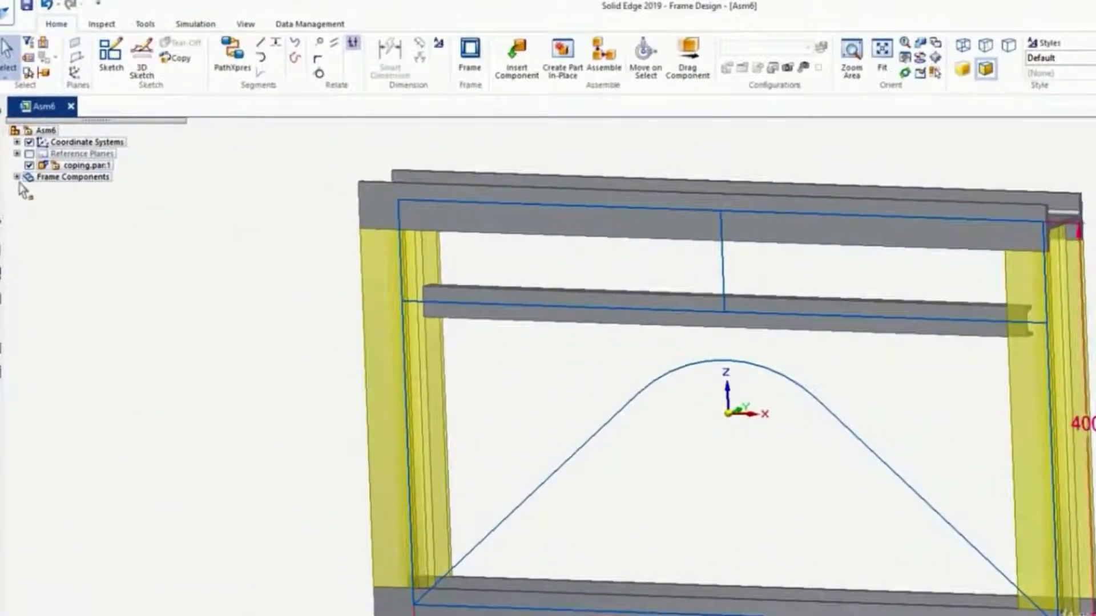
# Edit the C-Channel 30x15 frame in Frame_2 and turn off the single frame option for collinear segments
pyautogui.click(17, 177)
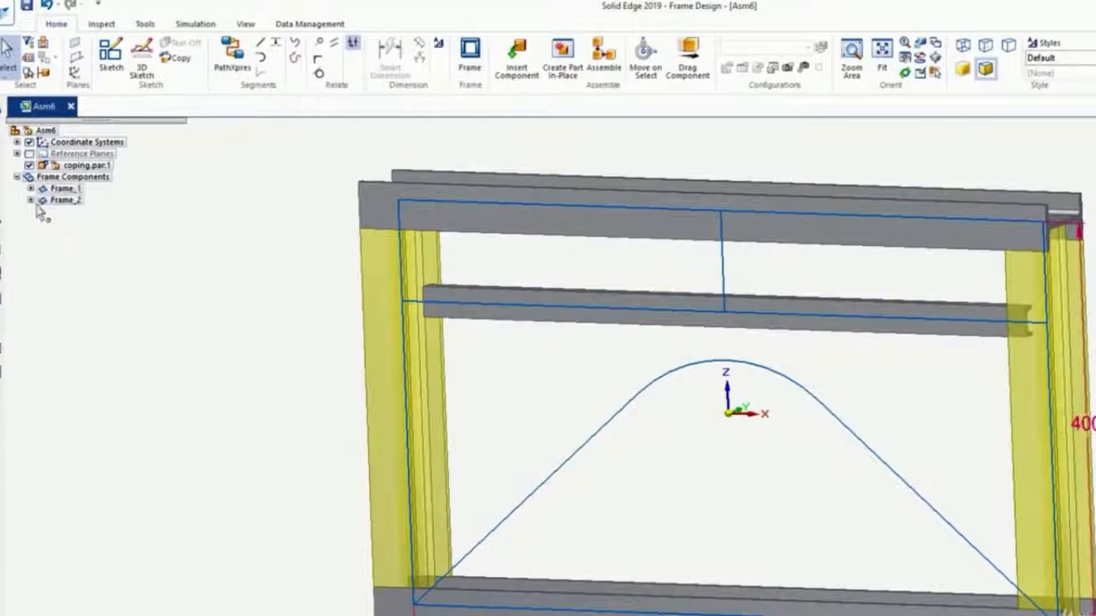
pyautogui.click(31, 200)
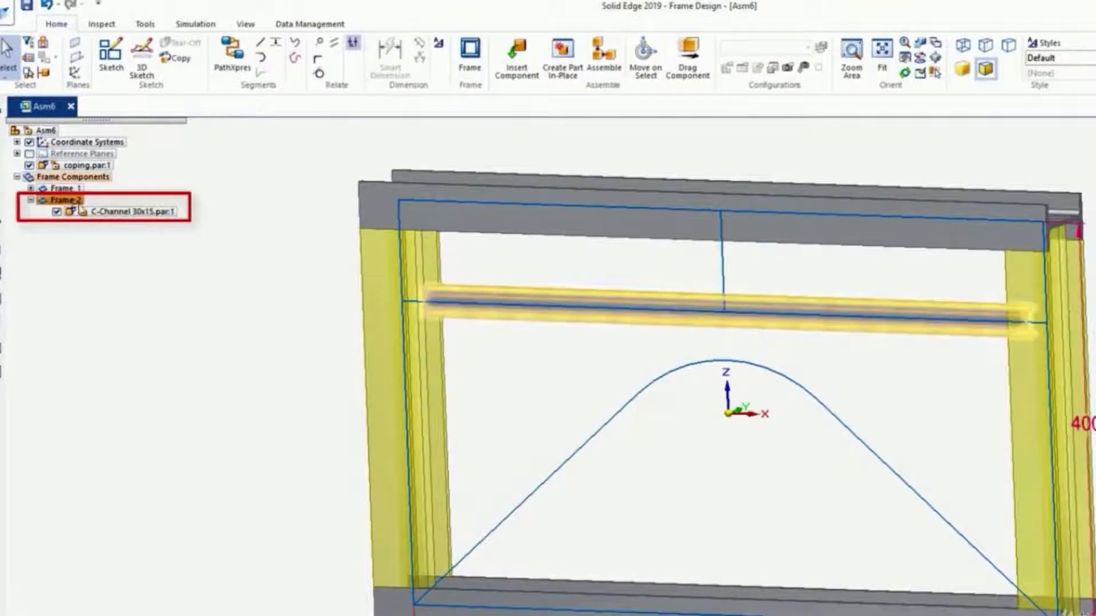
pyautogui.click(117, 214)
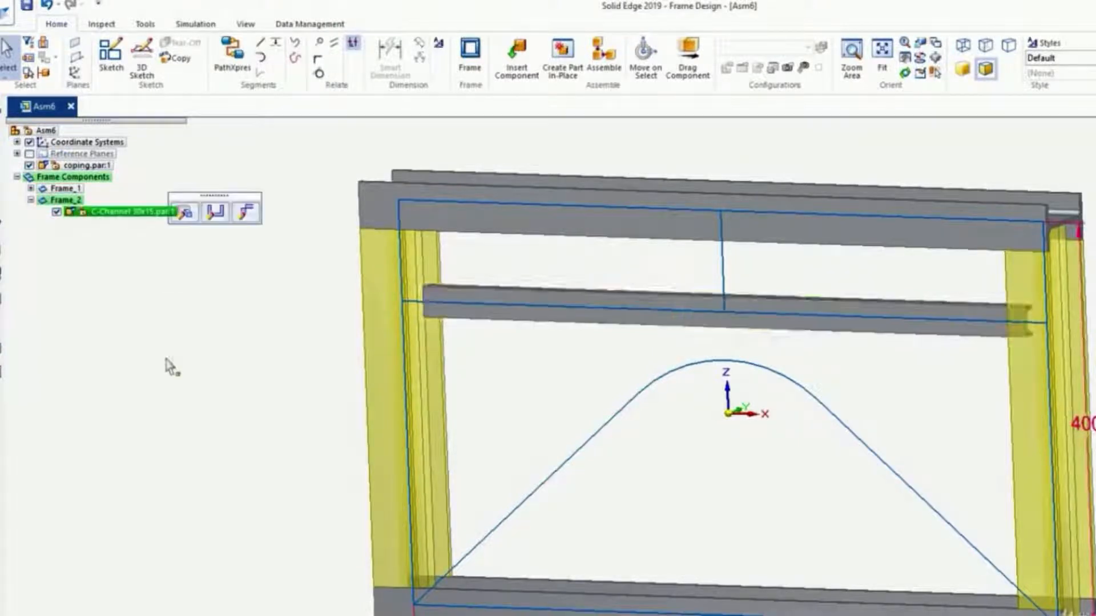
pyautogui.click(215, 214)
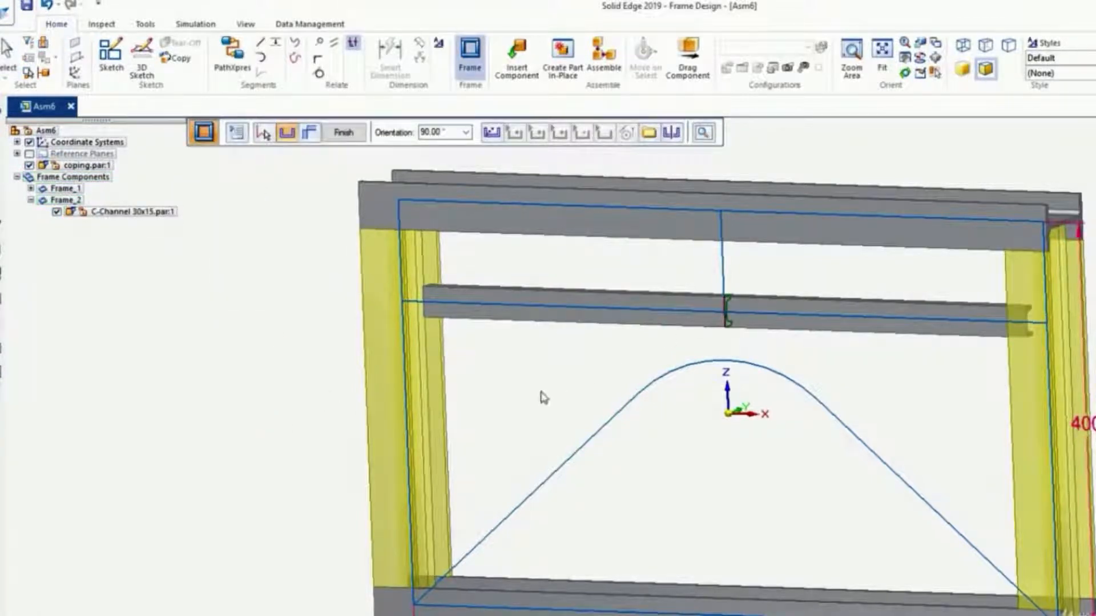
pyautogui.click(237, 135)
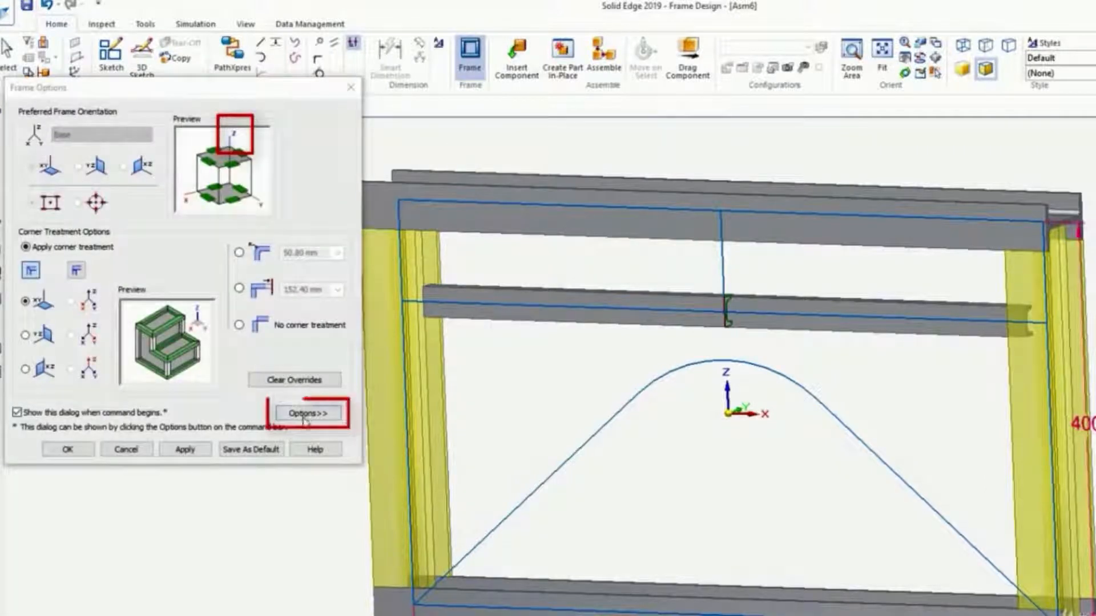
pyautogui.click(305, 420)
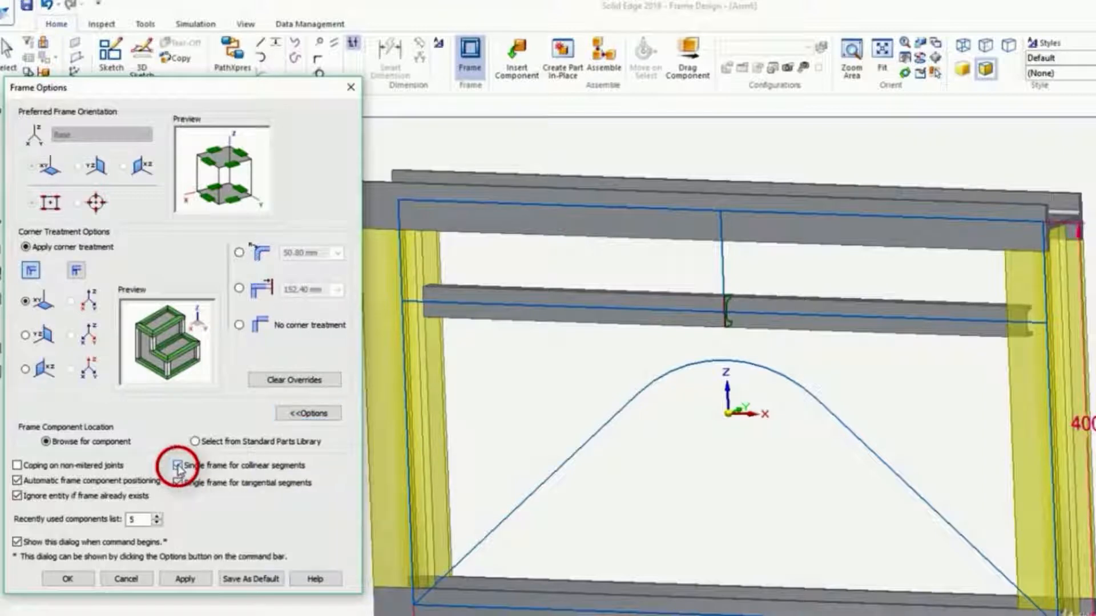
pyautogui.click(185, 579)
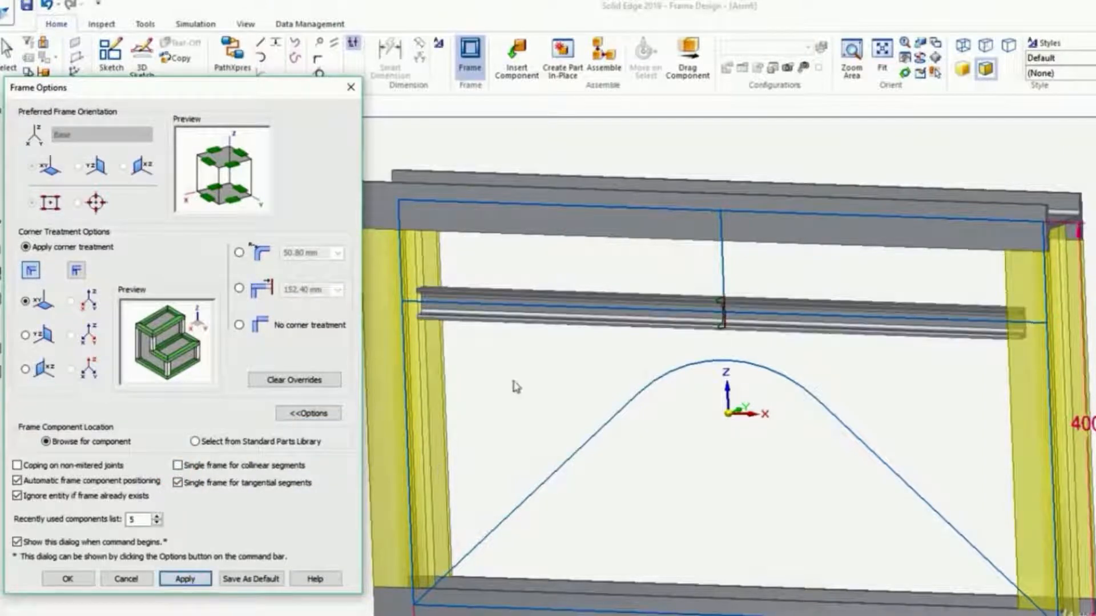
pyautogui.click(67, 578)
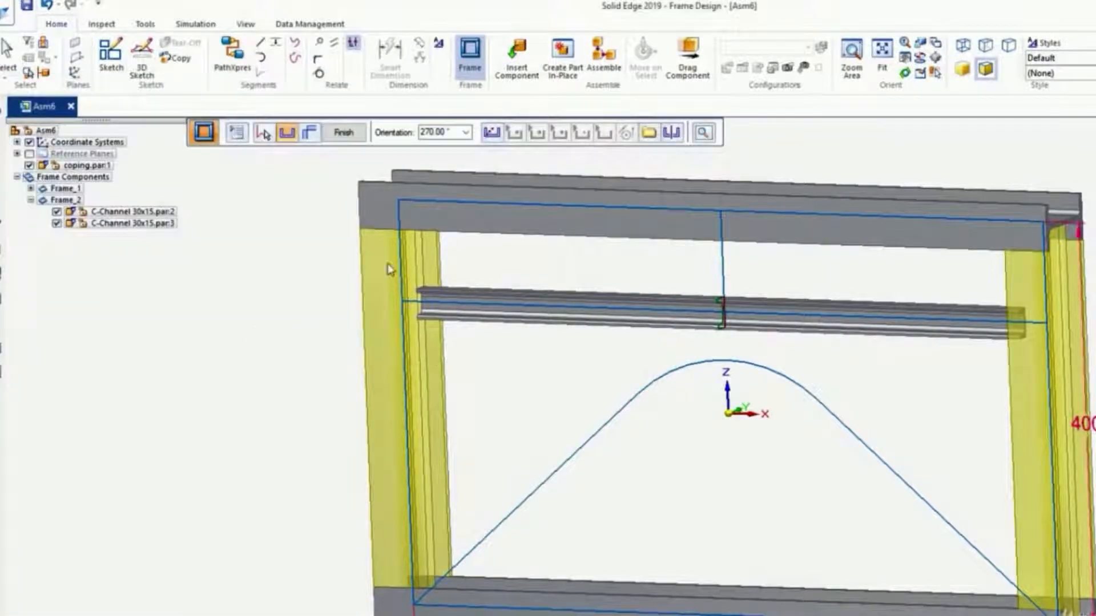
# Turn on coping on non-mitered joints in the options of the C-channel frame and apply it
pyautogui.scroll(6, 388, 270)
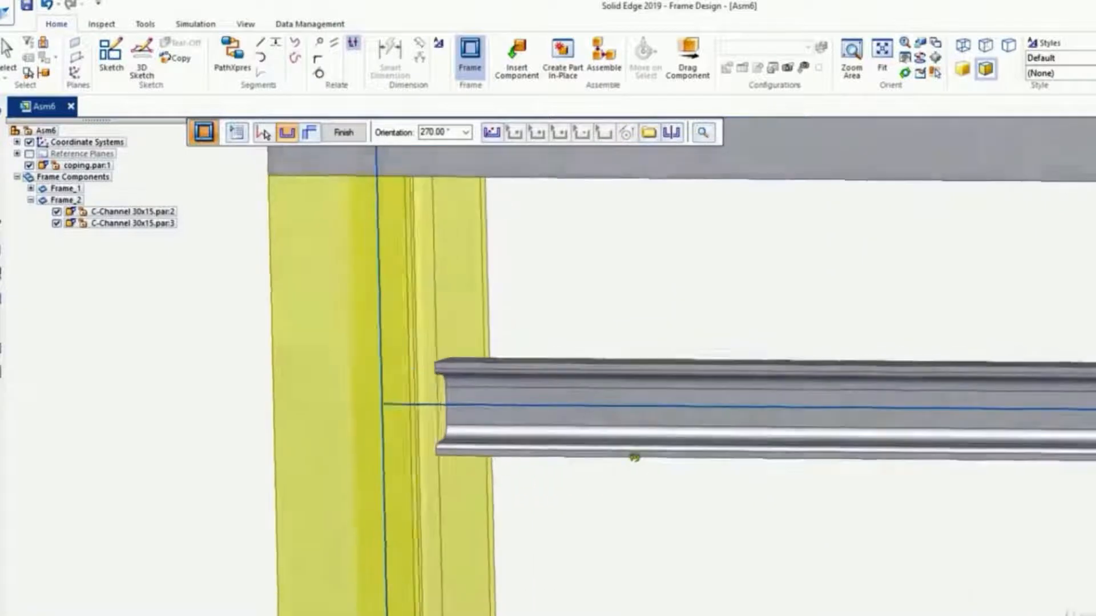
pyautogui.moveTo(653, 455)
pyautogui.mouseDown(button='middle')
pyautogui.moveTo(673, 454)
pyautogui.moveTo(635, 467)
pyautogui.moveTo(646, 467)
pyautogui.mouseUp(button='middle')
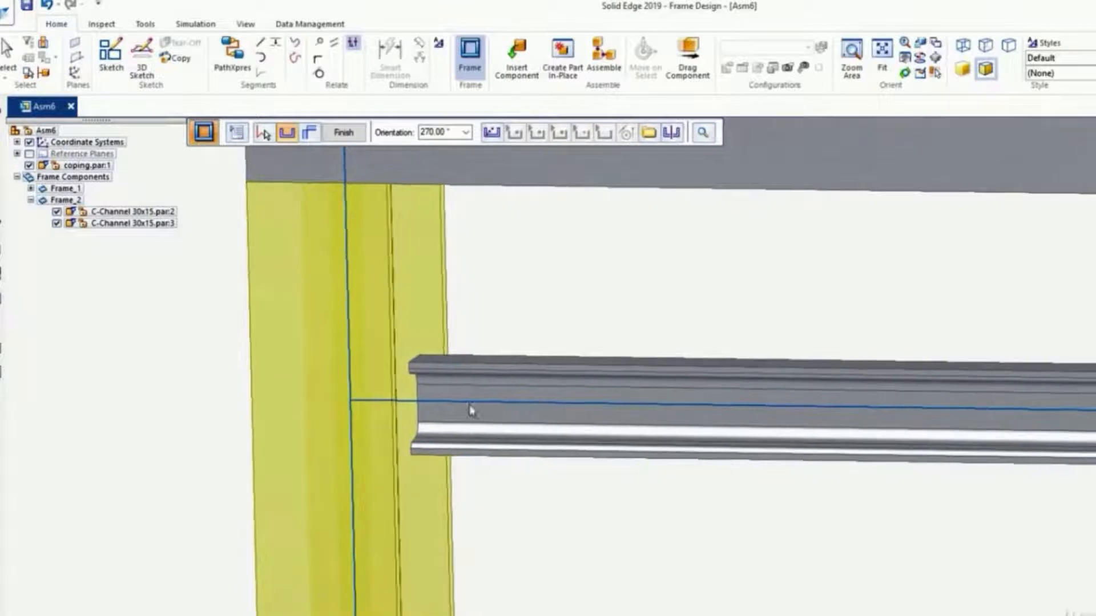
pyautogui.click(236, 134)
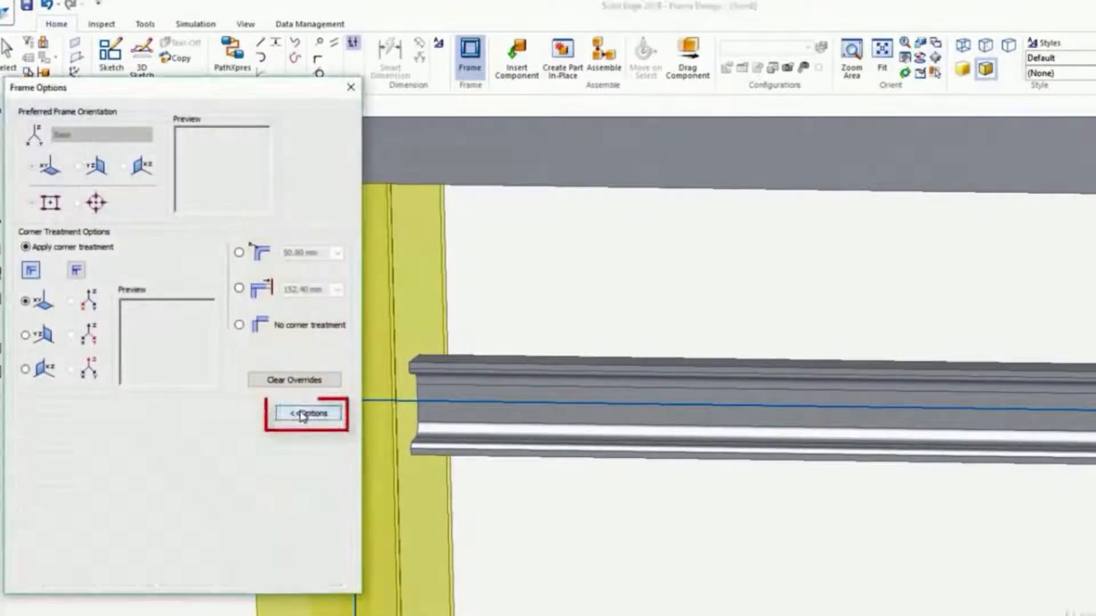
pyautogui.click(305, 413)
pyautogui.click(45, 467)
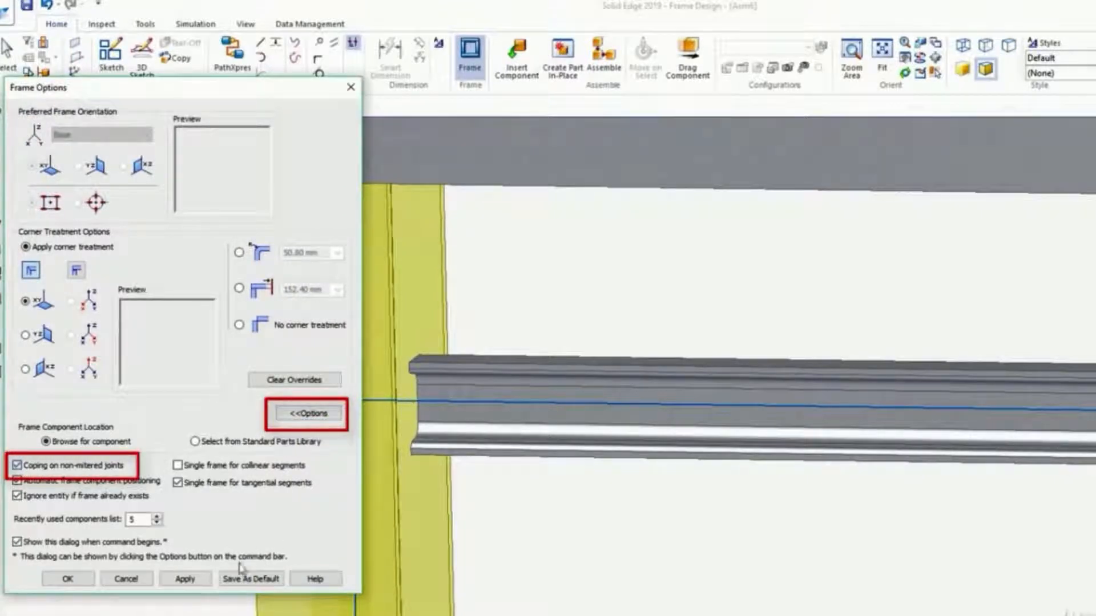
pyautogui.click(193, 581)
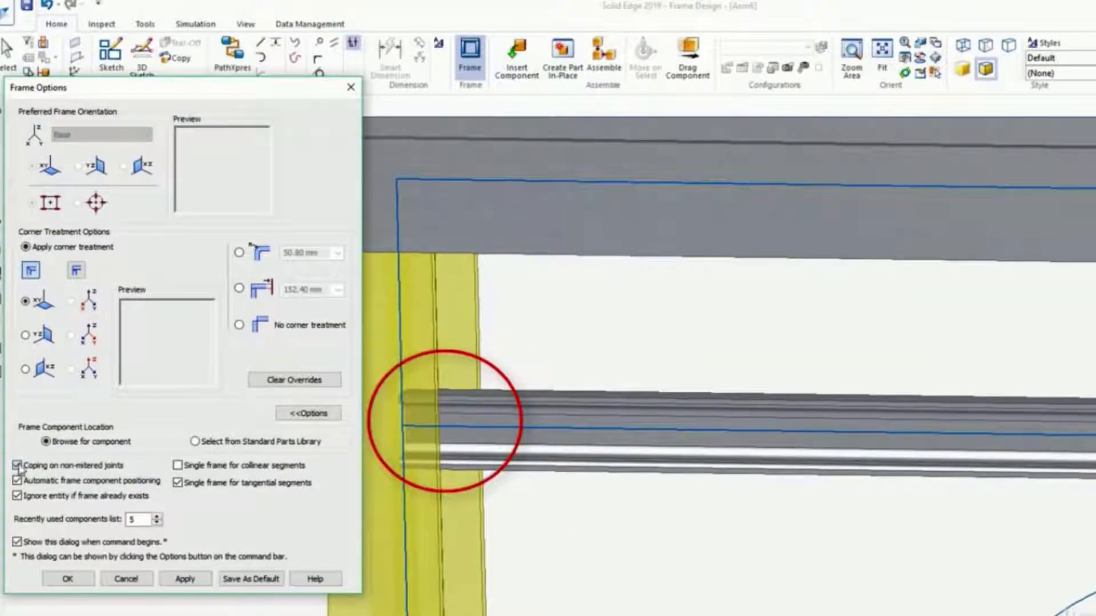
# Switch coping on non-mitered joints off and on again, applying each setting to compare the C-channel's end
pyautogui.click(177, 576)
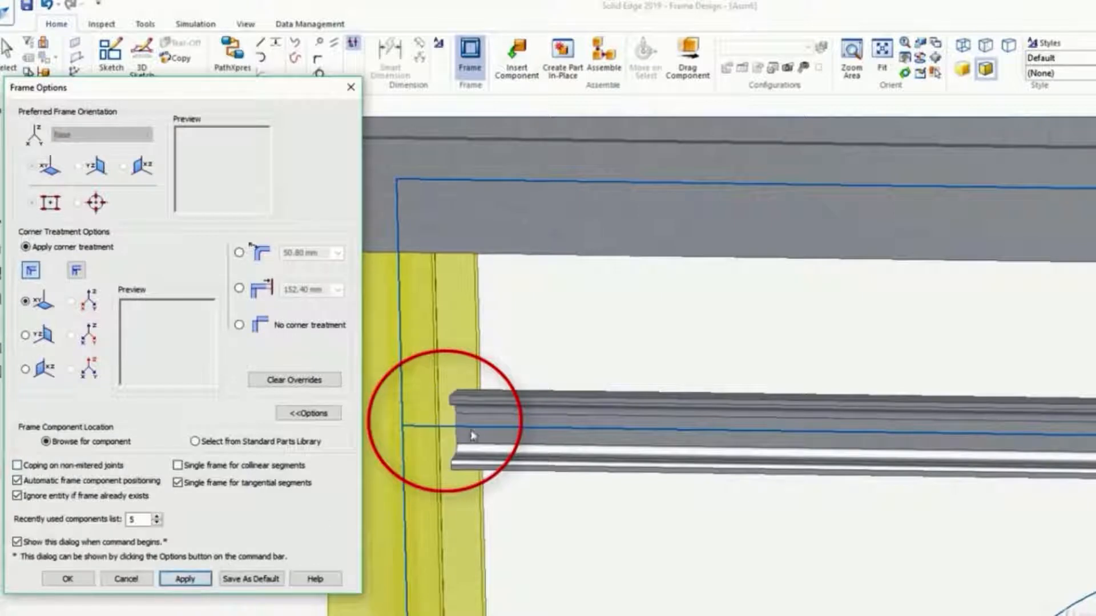
pyautogui.click(18, 466)
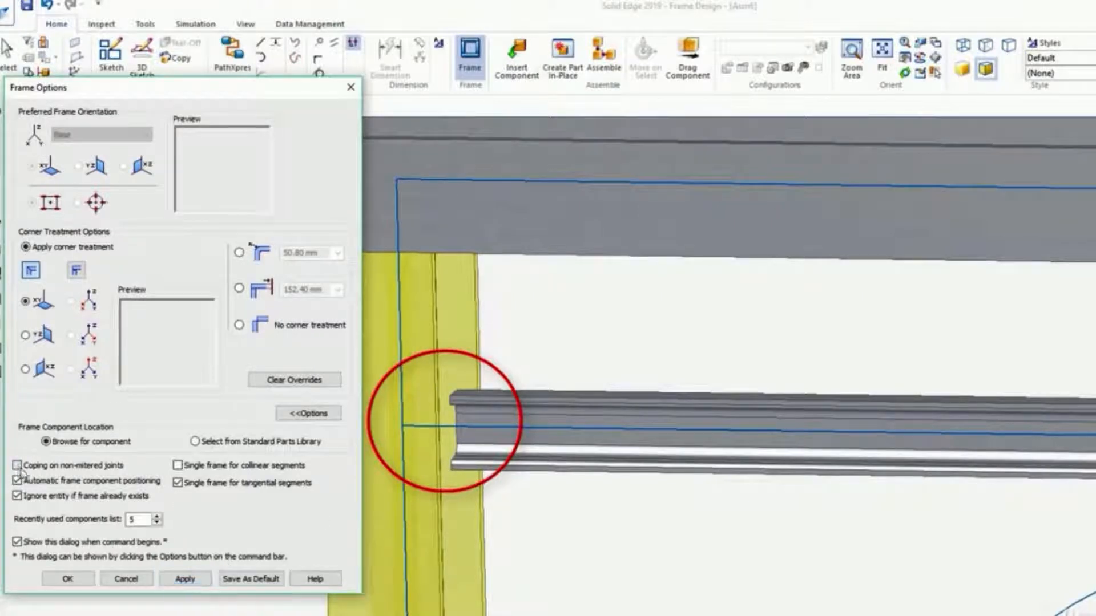
pyautogui.click(203, 580)
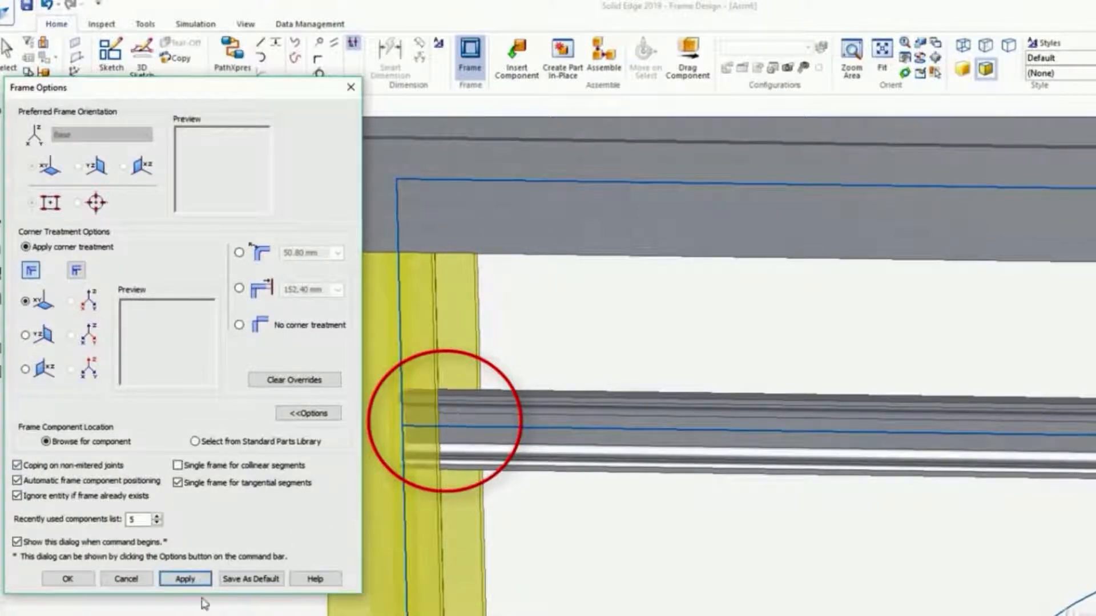
# Accept the frame options and finish editing the C-channel frame
pyautogui.click(68, 580)
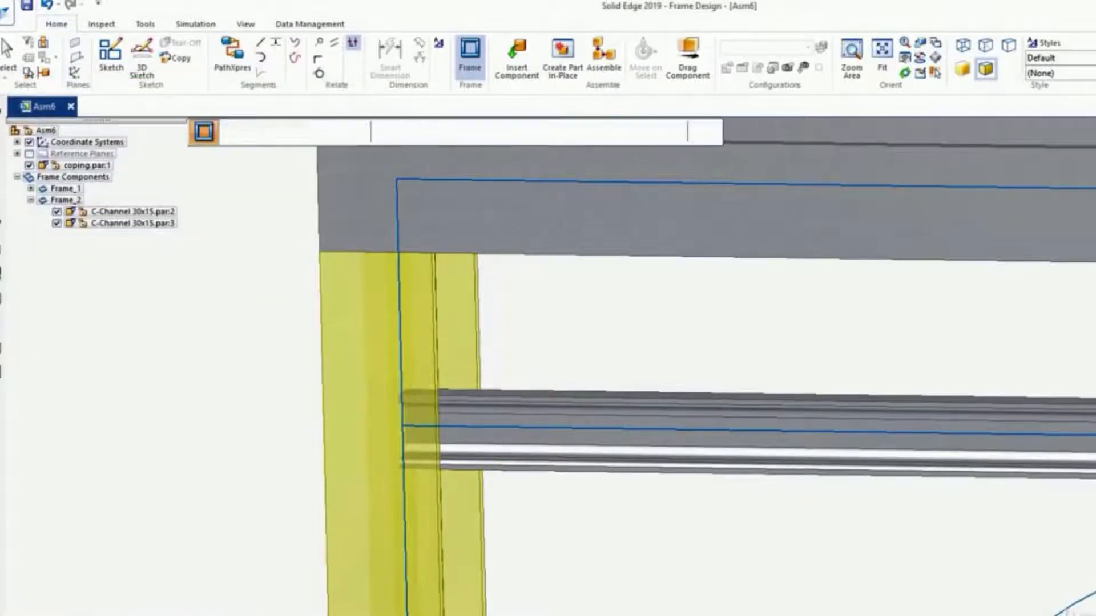
pyautogui.scroll(-5, 759, 562)
pyautogui.moveTo(759, 562); pyautogui.dragTo(701, 565, button='middle')
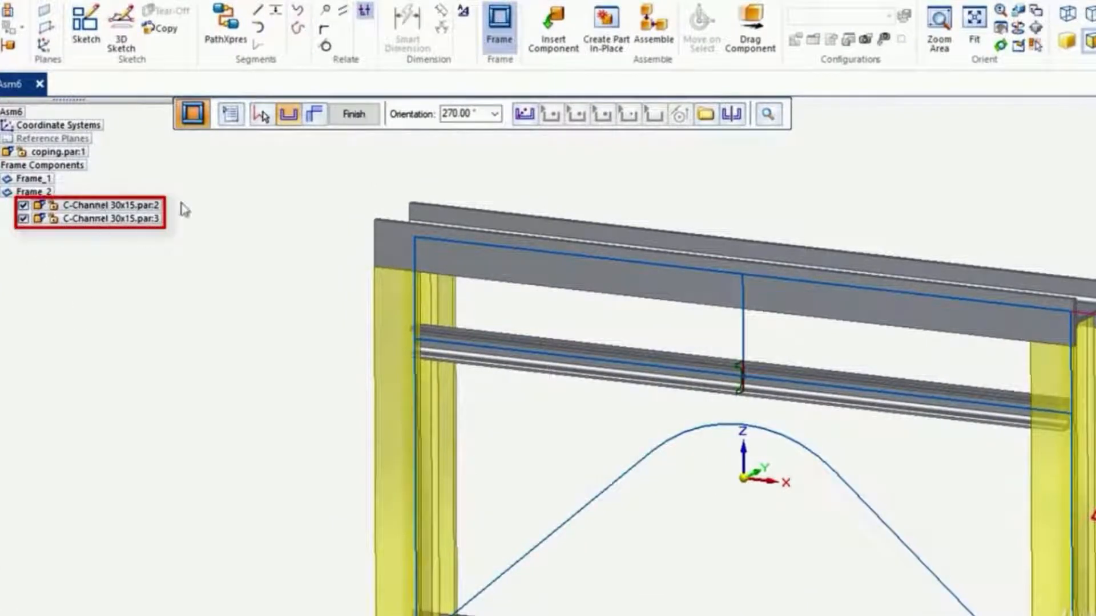
pyautogui.click(353, 116)
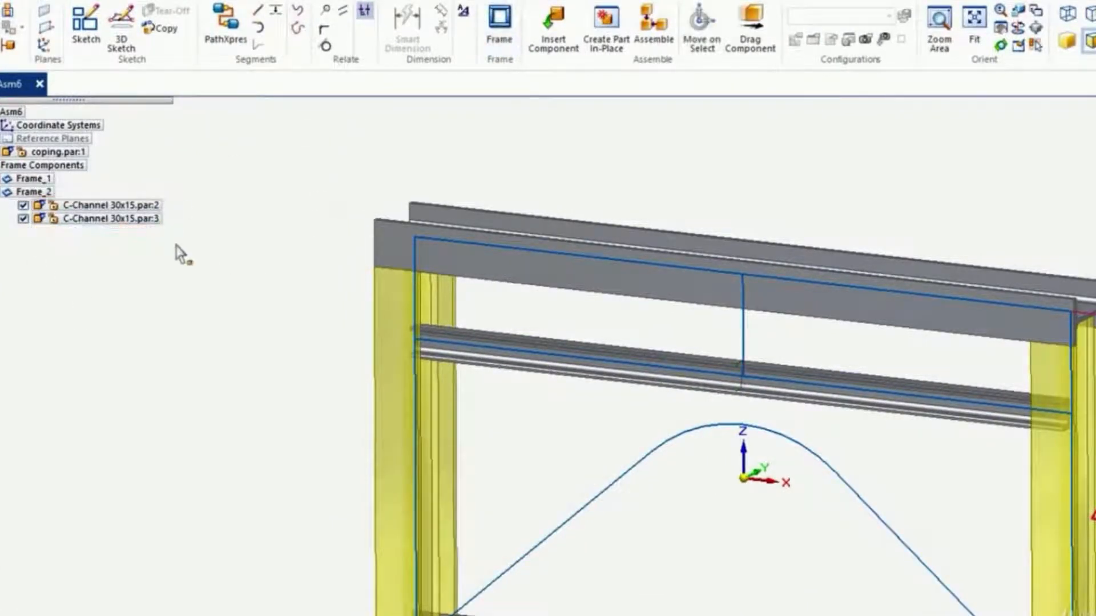
# Apply the Blue (clear) face style to C-Channel 30x15.par:2 only, not to all its occurrences
pyautogui.click(97, 207)
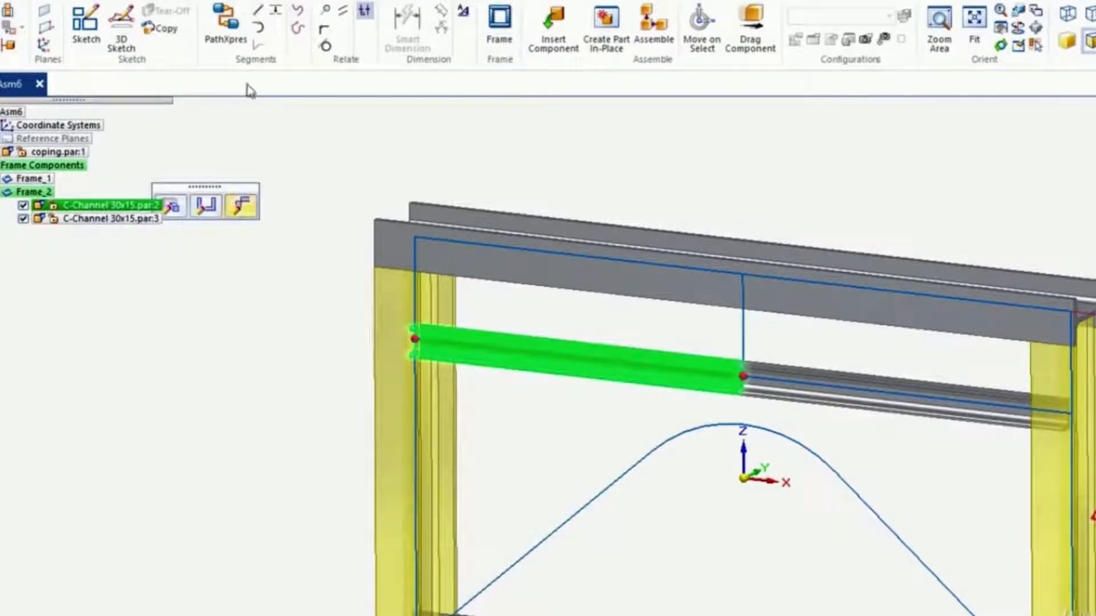
pyautogui.click(242, 1)
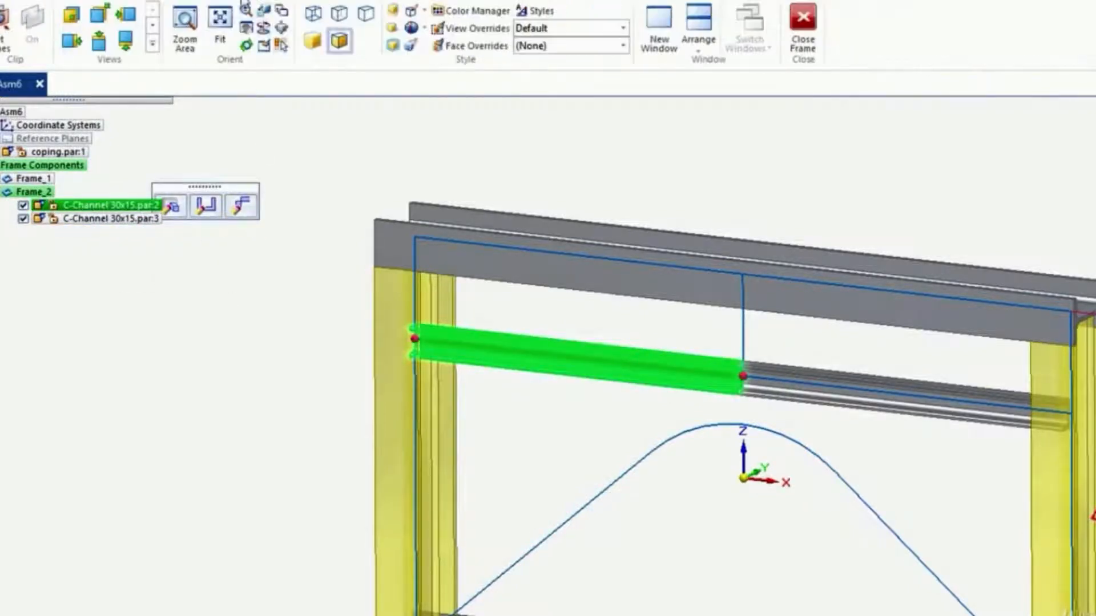
pyautogui.click(583, 46)
pyautogui.click(559, 176)
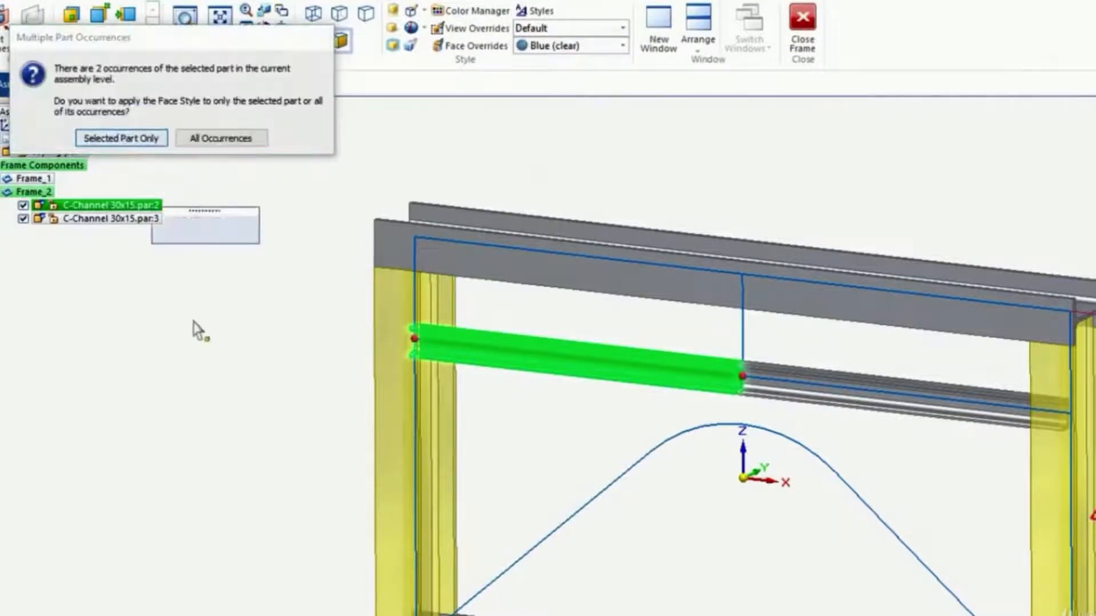
pyautogui.press('Return')
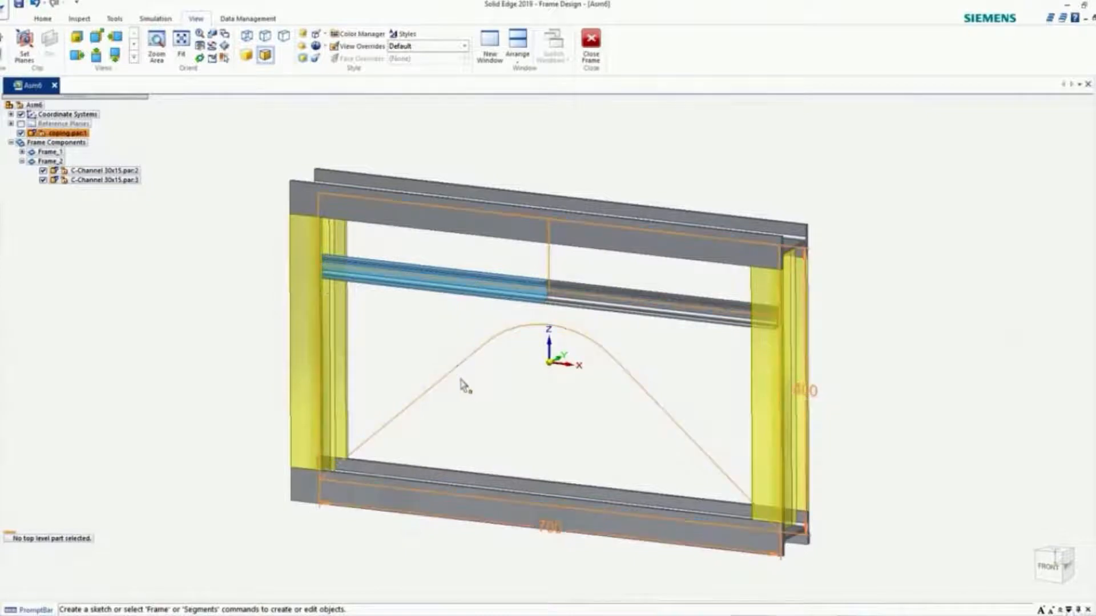
# Create a frame along the arched sketch chain using the DIN cross section SquareTubing 20x20x1.6.par
pyautogui.click(43, 19)
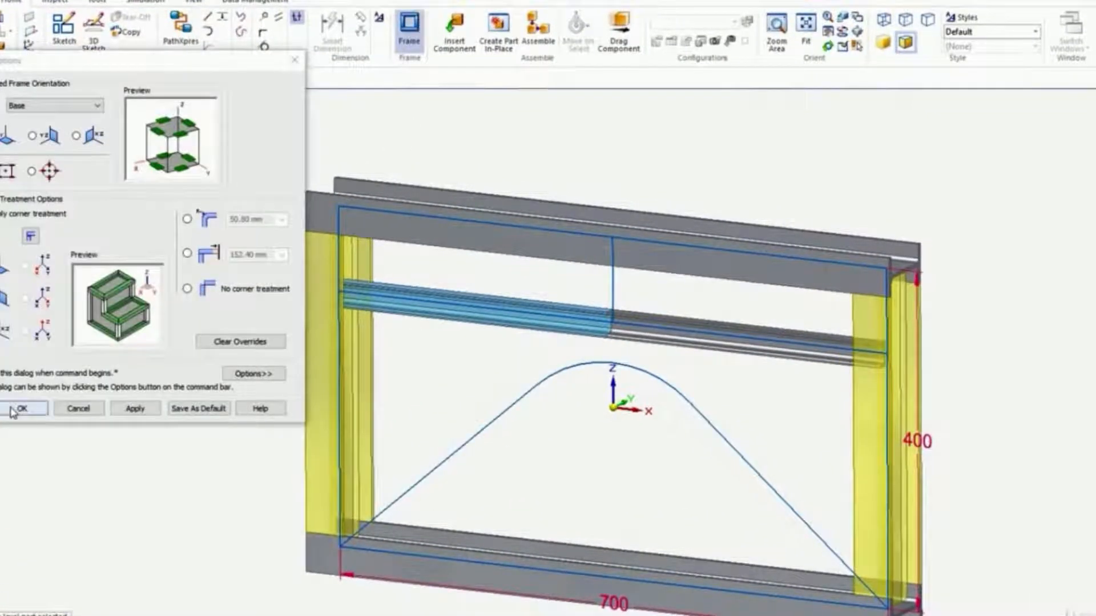
pyautogui.click(21, 410)
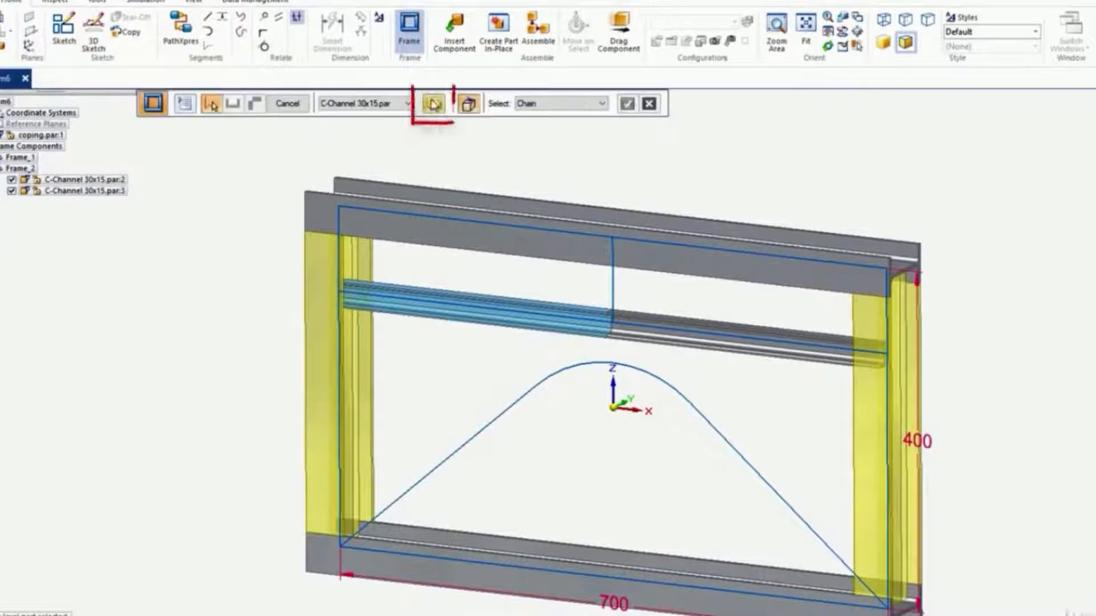
pyautogui.click(434, 103)
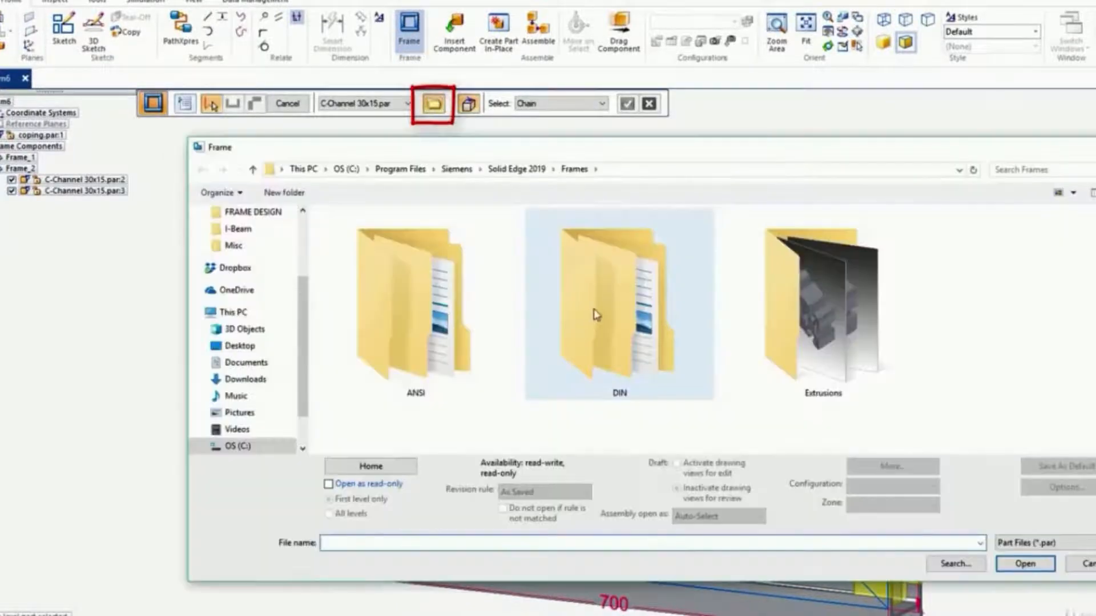
pyautogui.doubleClick(594, 314)
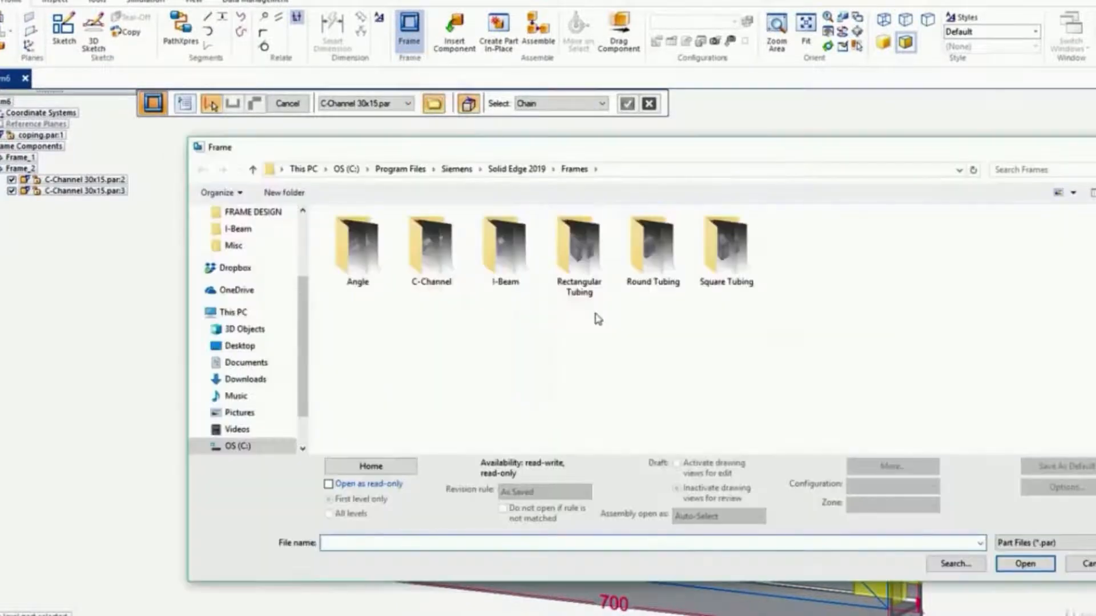
pyautogui.doubleClick(726, 253)
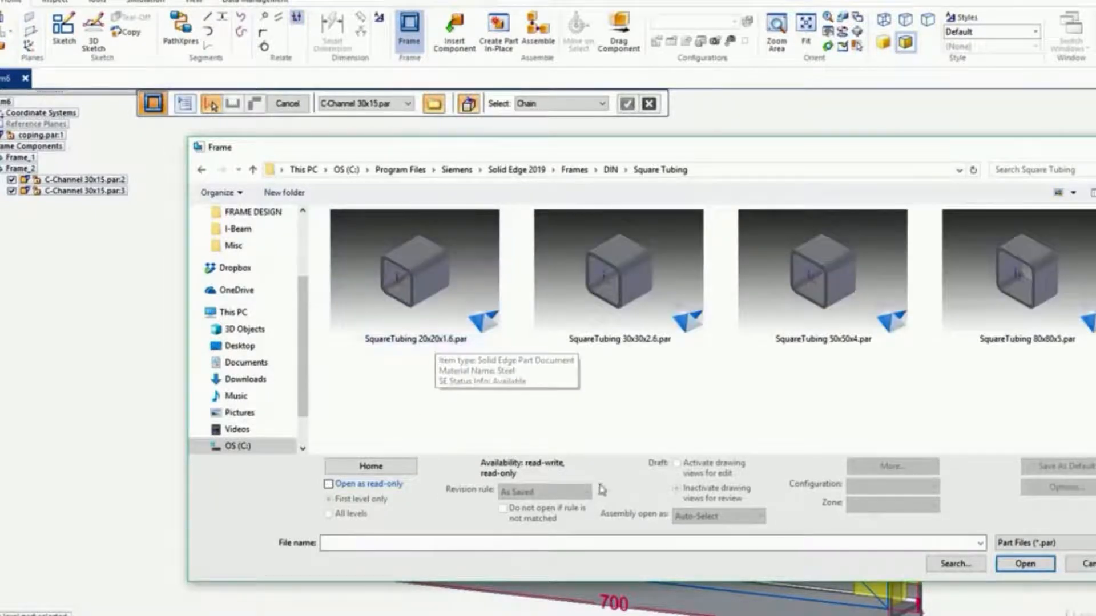
pyautogui.click(434, 347)
pyautogui.click(1025, 565)
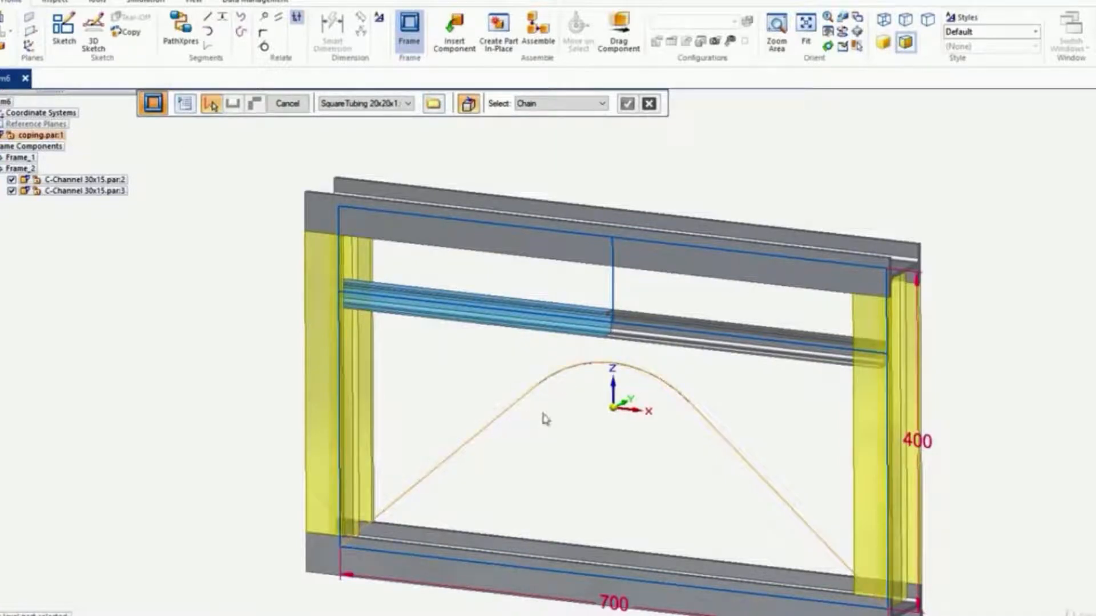
pyautogui.click(517, 406)
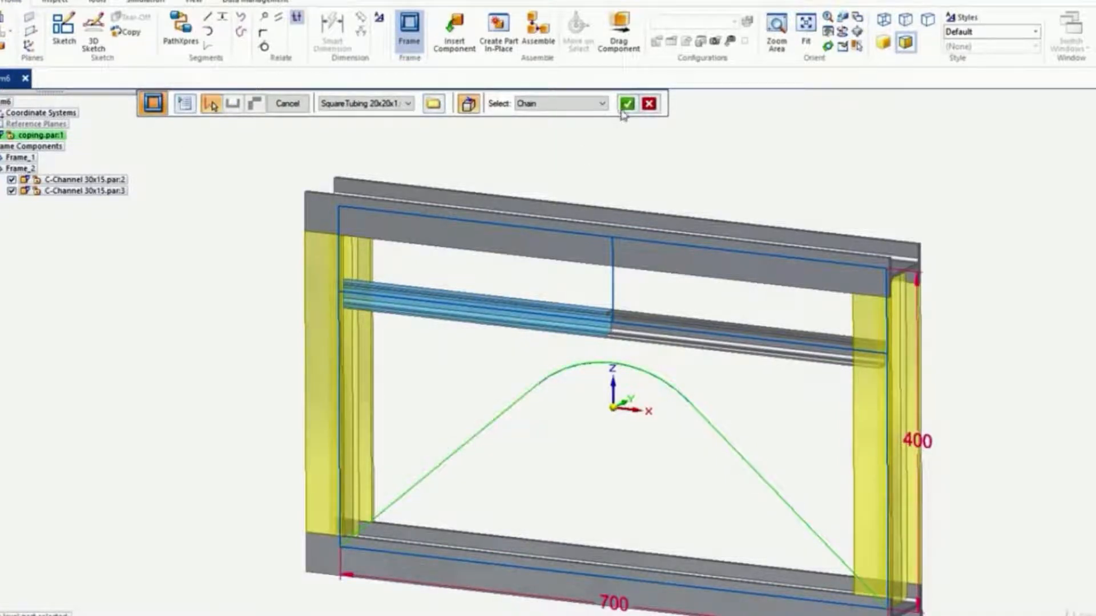
pyautogui.click(627, 104)
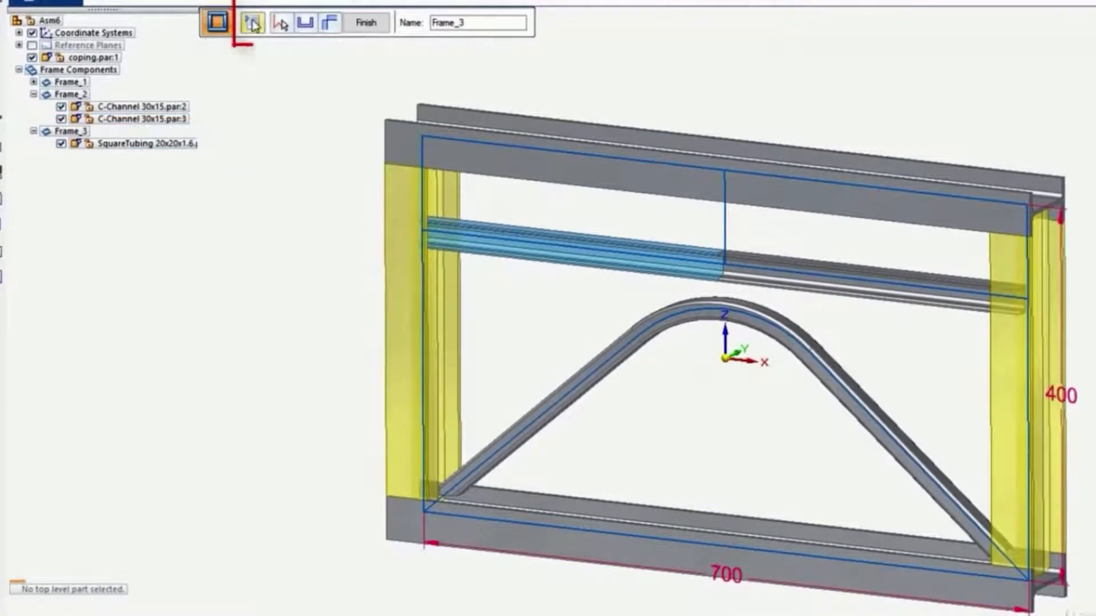
# Turn off the single frame option for tangential segments on the arched square-tubing frame and accept the options
pyautogui.click(251, 22)
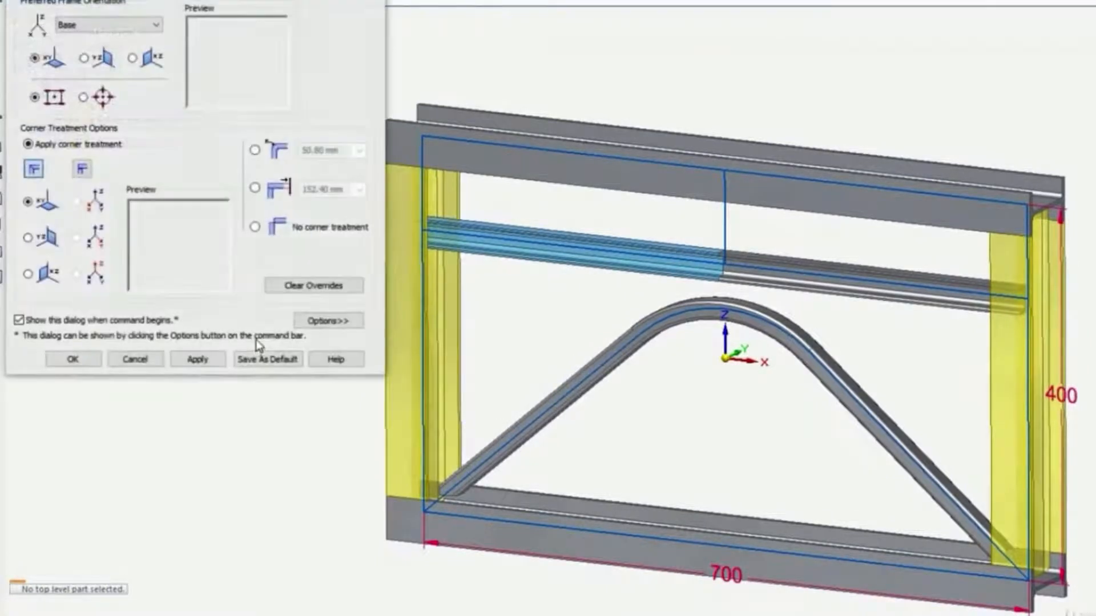
pyautogui.click(331, 321)
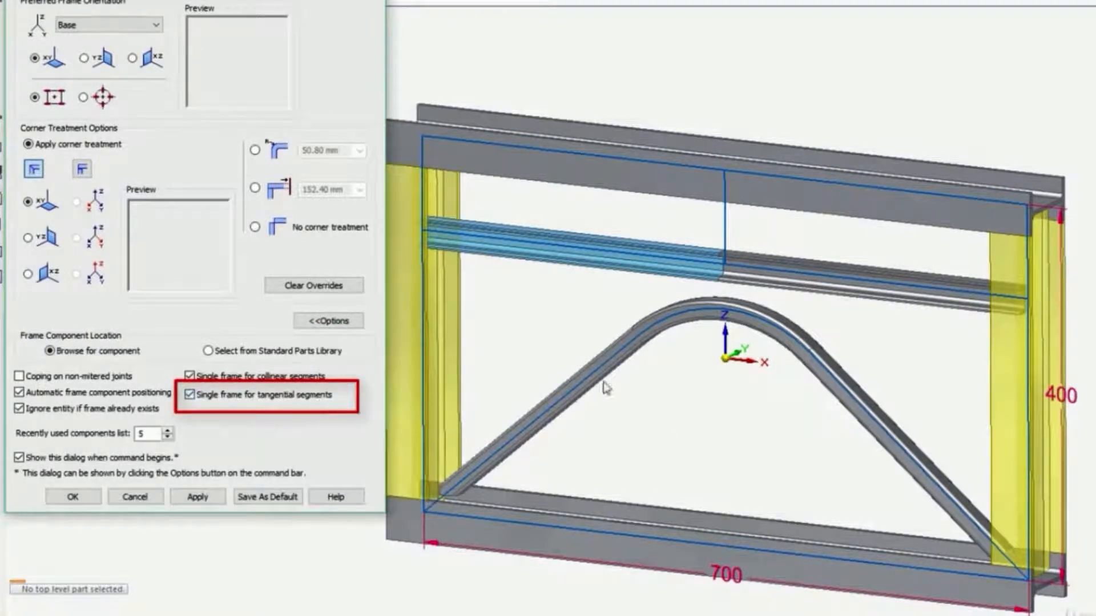
pyautogui.click(190, 394)
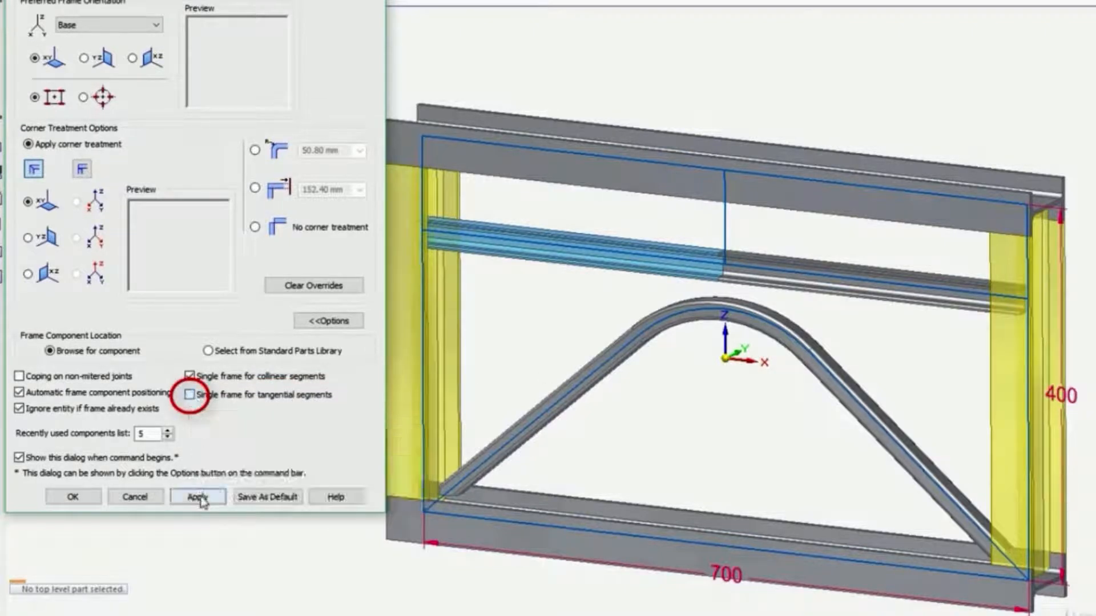
pyautogui.click(73, 496)
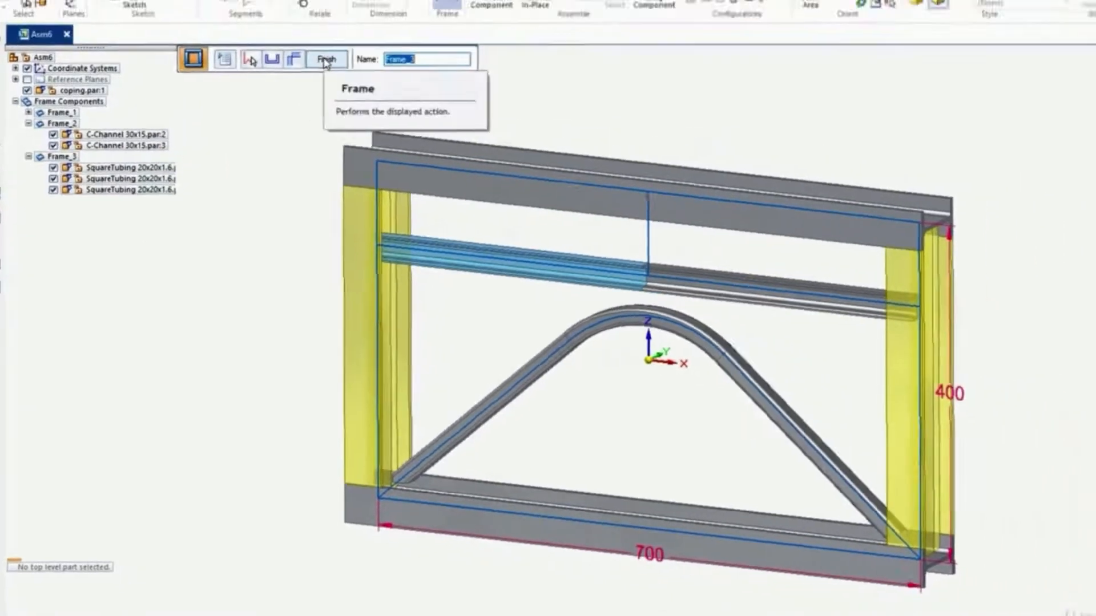
# Finish the arched square-tubing frame and hide the coping.par:1 component
pyautogui.click(366, 23)
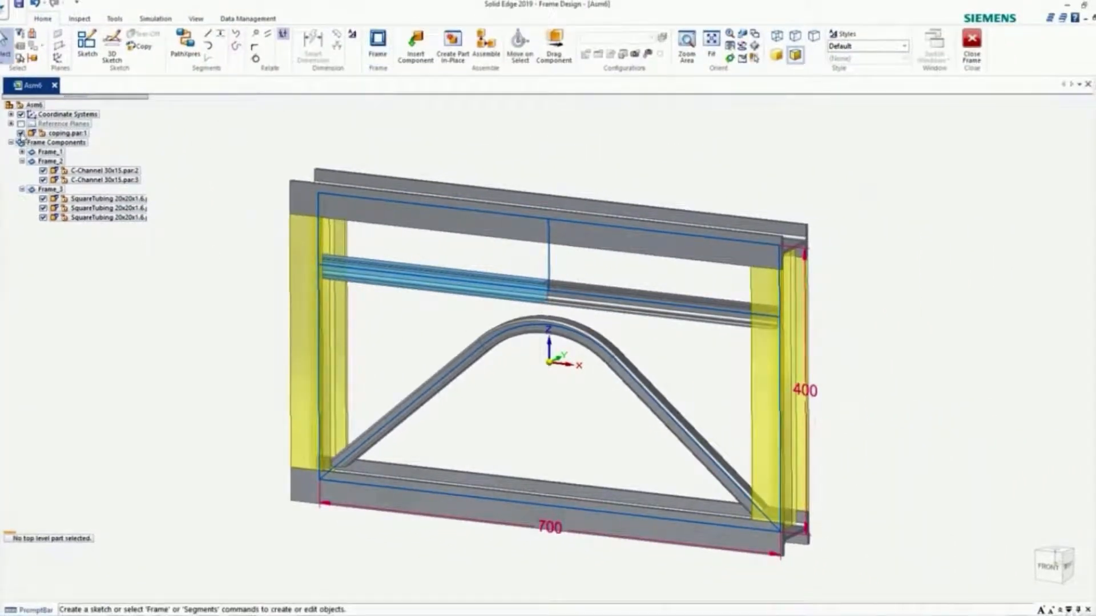
pyautogui.click(21, 133)
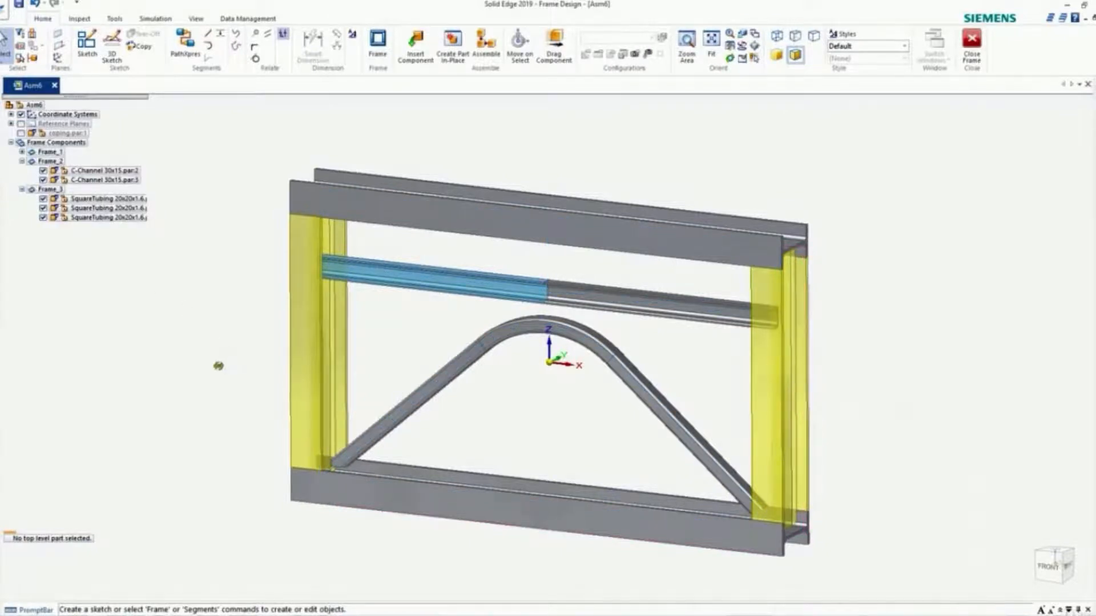
pyautogui.moveTo(218, 365)
pyautogui.mouseDown(button='middle')
pyautogui.moveTo(191, 365)
pyautogui.moveTo(216, 382)
pyautogui.mouseUp(button='middle')
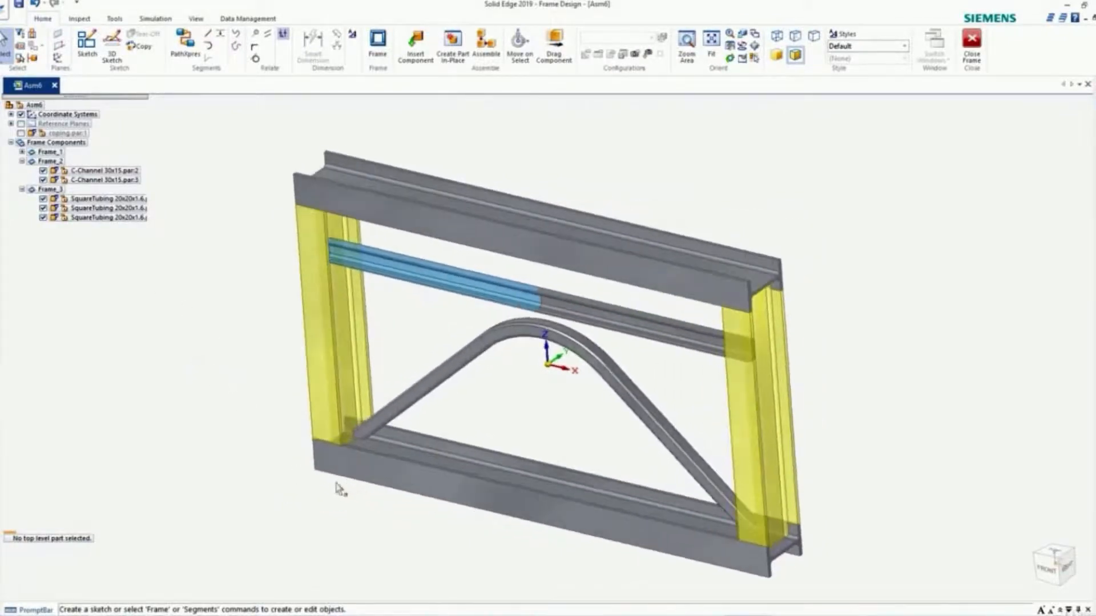
# Apply a transparent green face style to the sloped SquareTubing 20x20x1.6.par:2 segment that meets the yellow channel at the lower corner
pyautogui.scroll(5, 341, 489)
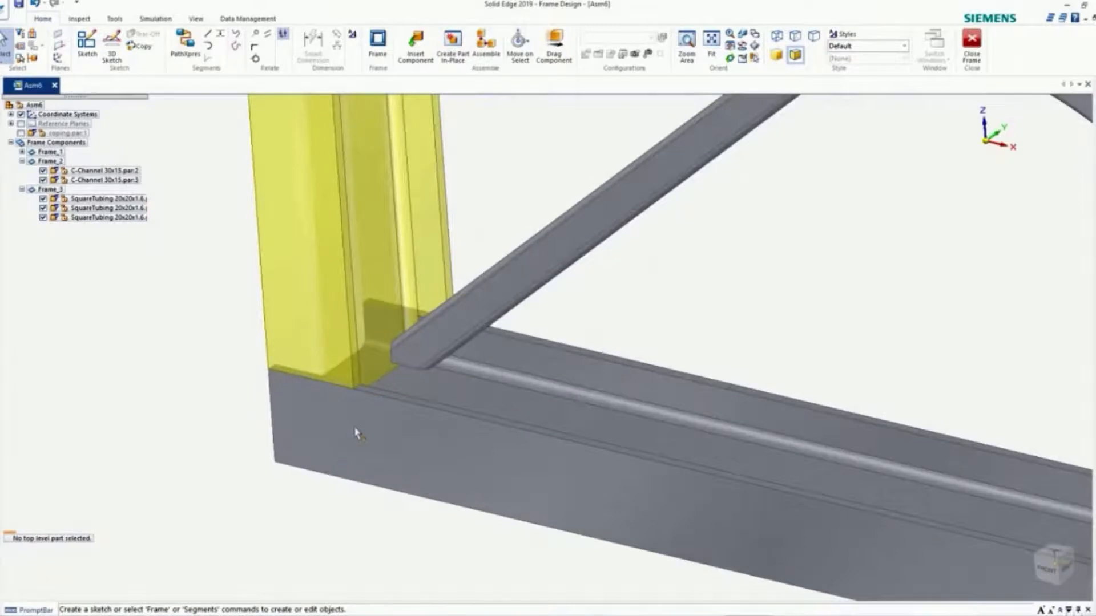
pyautogui.moveTo(355, 434); pyautogui.dragTo(366, 412, button='middle')
pyautogui.click(201, 20)
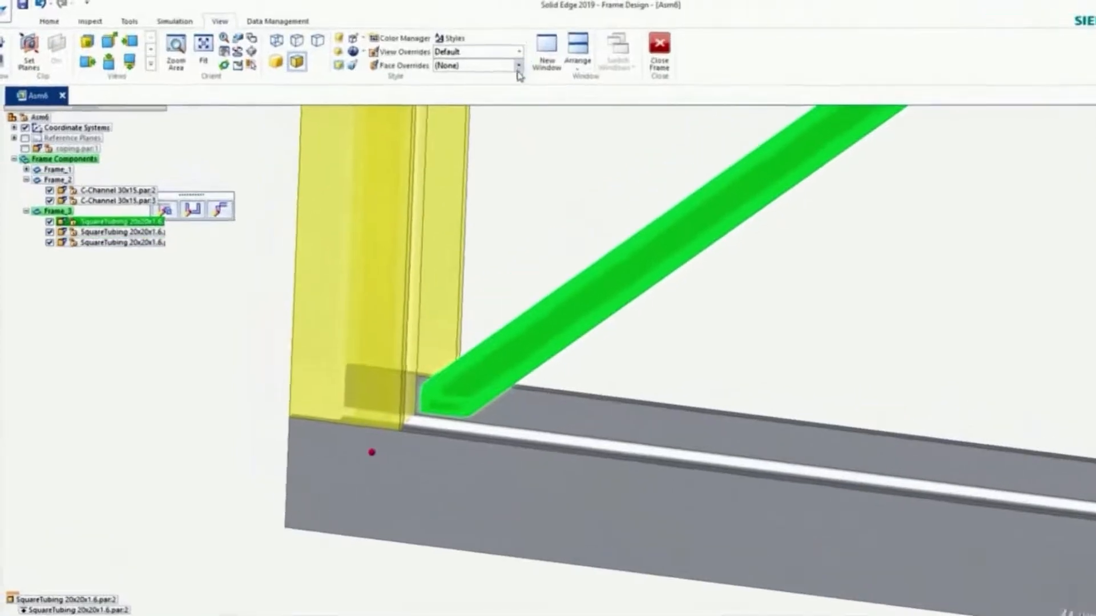
pyautogui.click(465, 58)
pyautogui.click(602, 212)
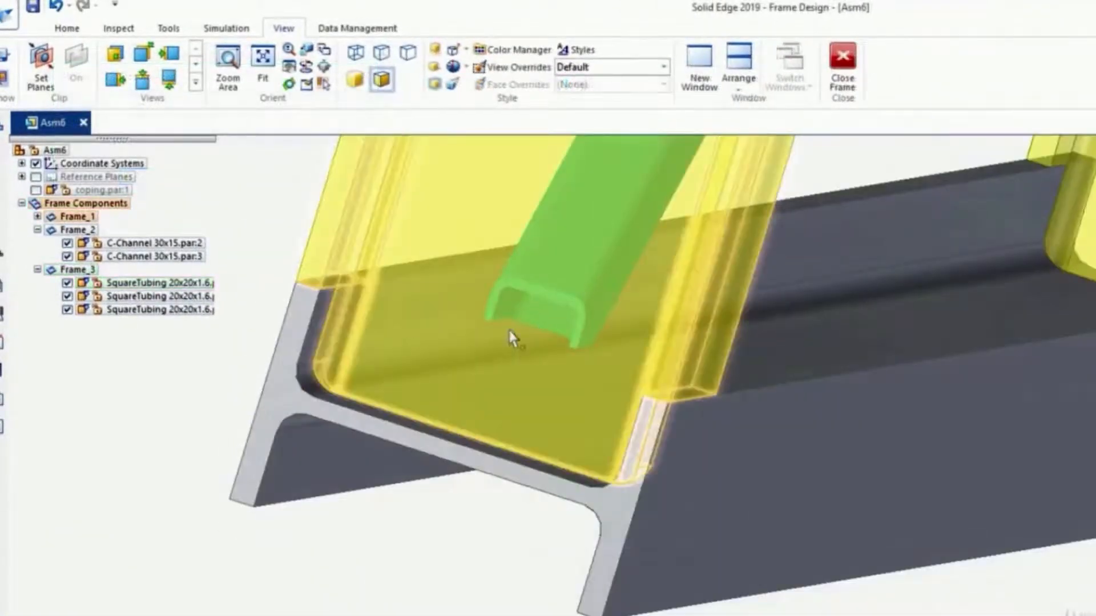
# Edit the frame options of Frame_3 to turn on coping on non-mitered joints, apply the change and accept the options
pyautogui.click(67, 29)
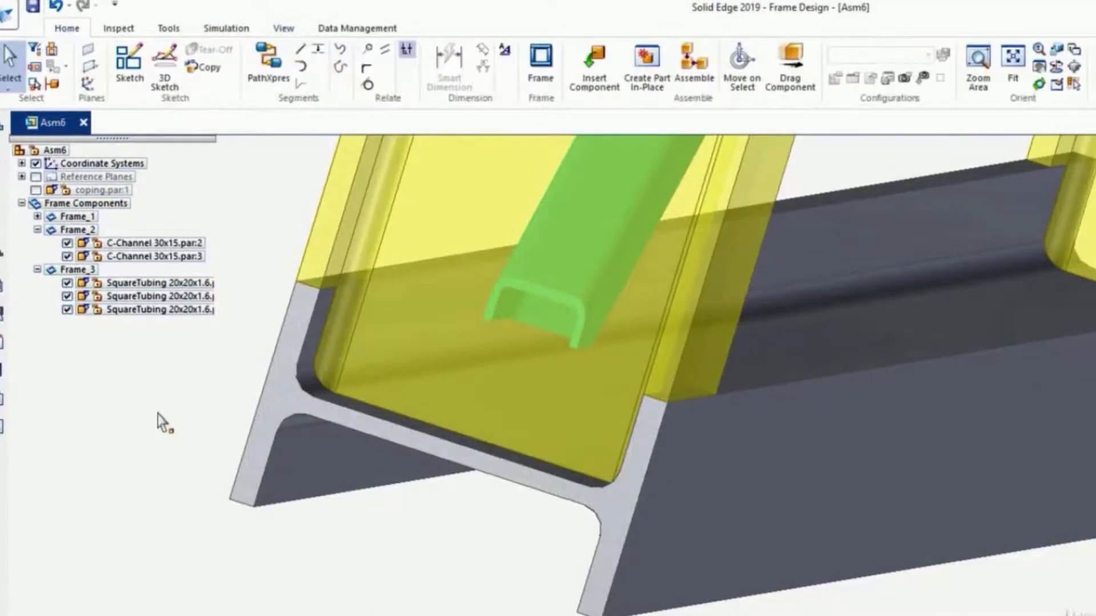
pyautogui.click(76, 271)
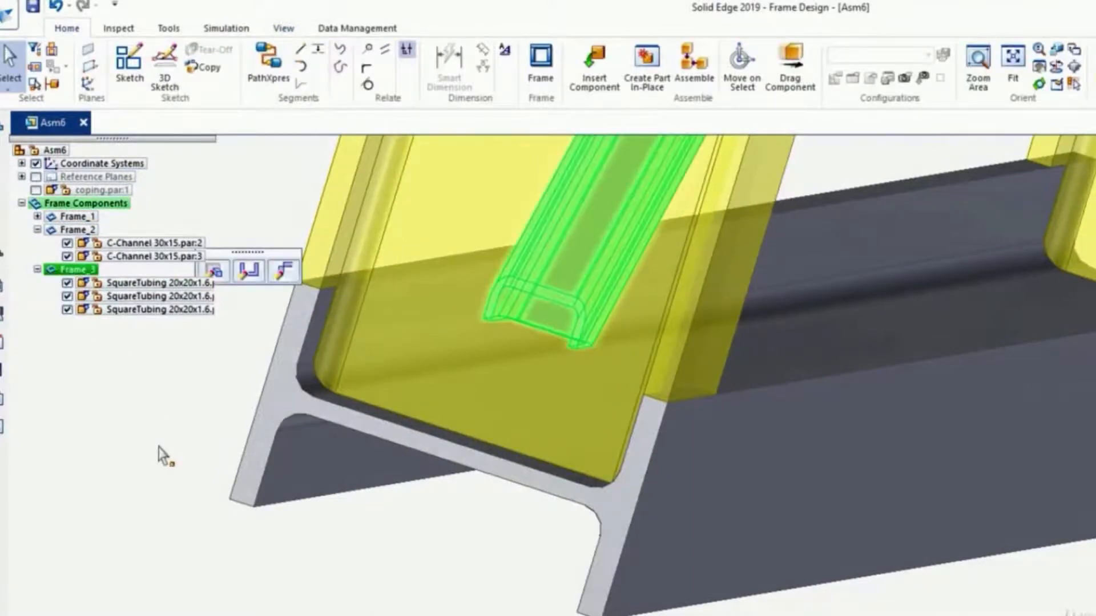
pyautogui.click(251, 266)
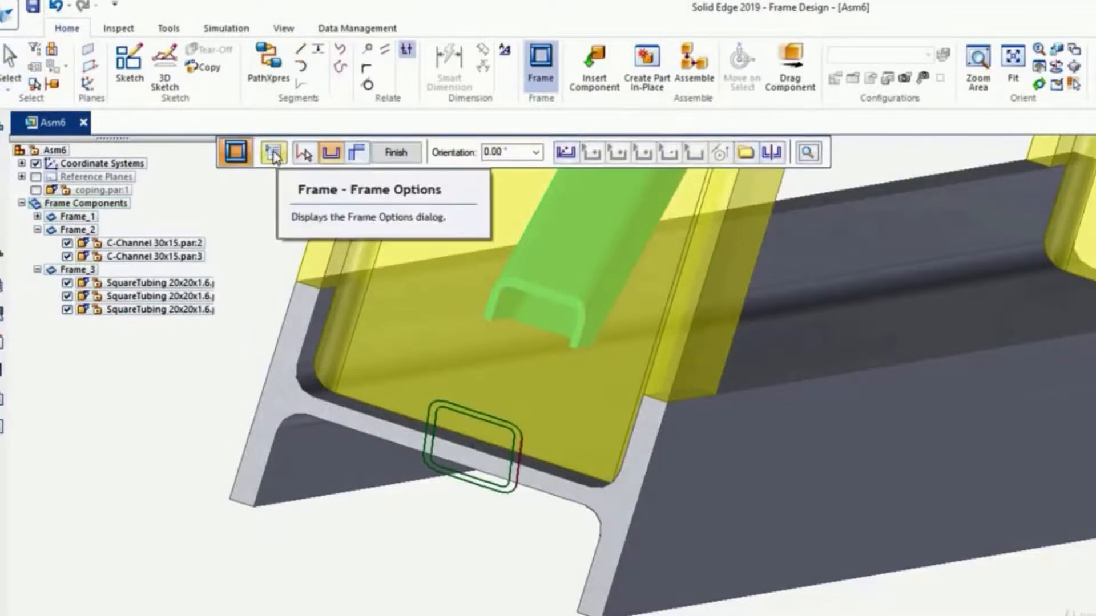
pyautogui.click(273, 155)
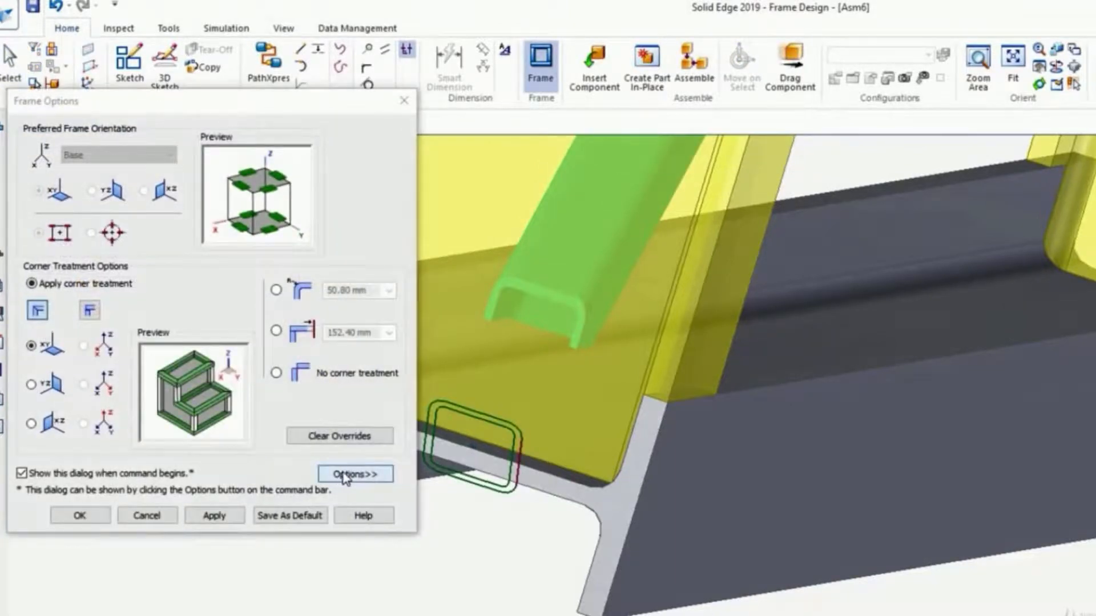
pyautogui.click(344, 474)
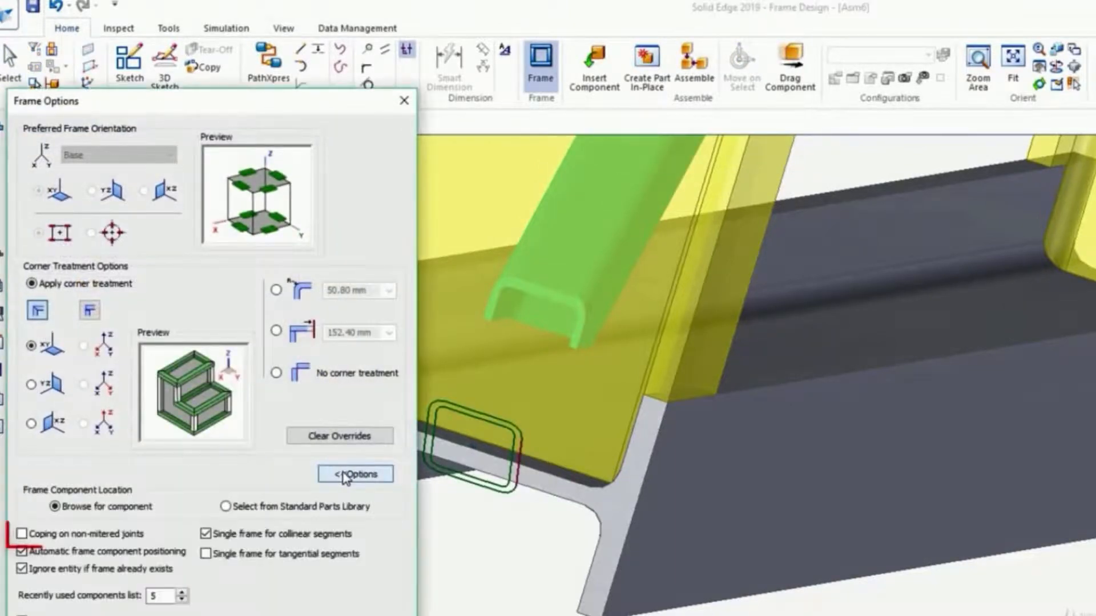
pyautogui.click(22, 534)
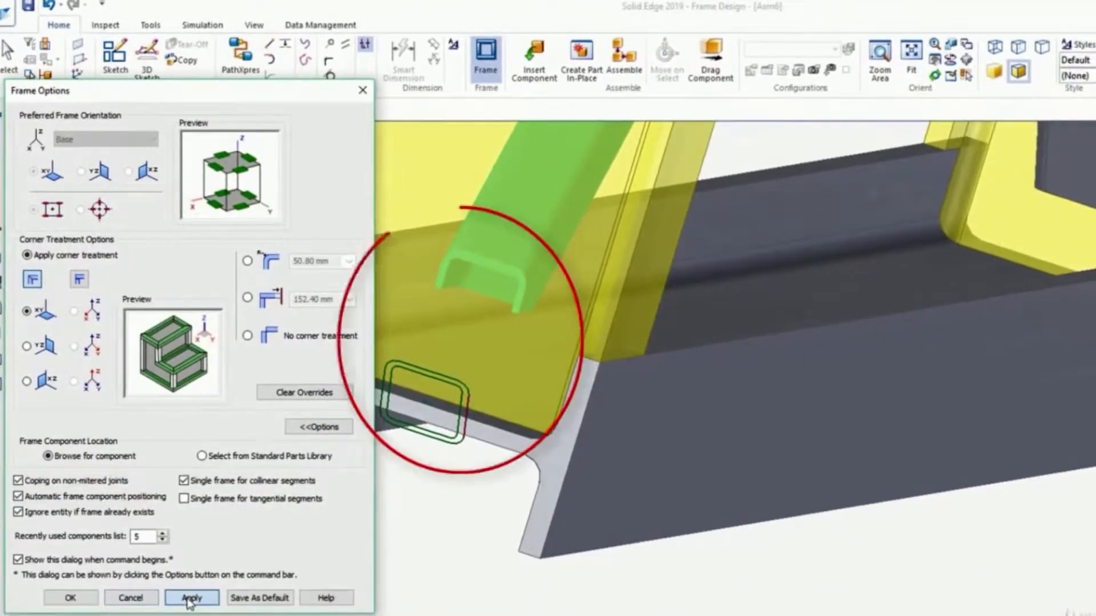
pyautogui.click(190, 599)
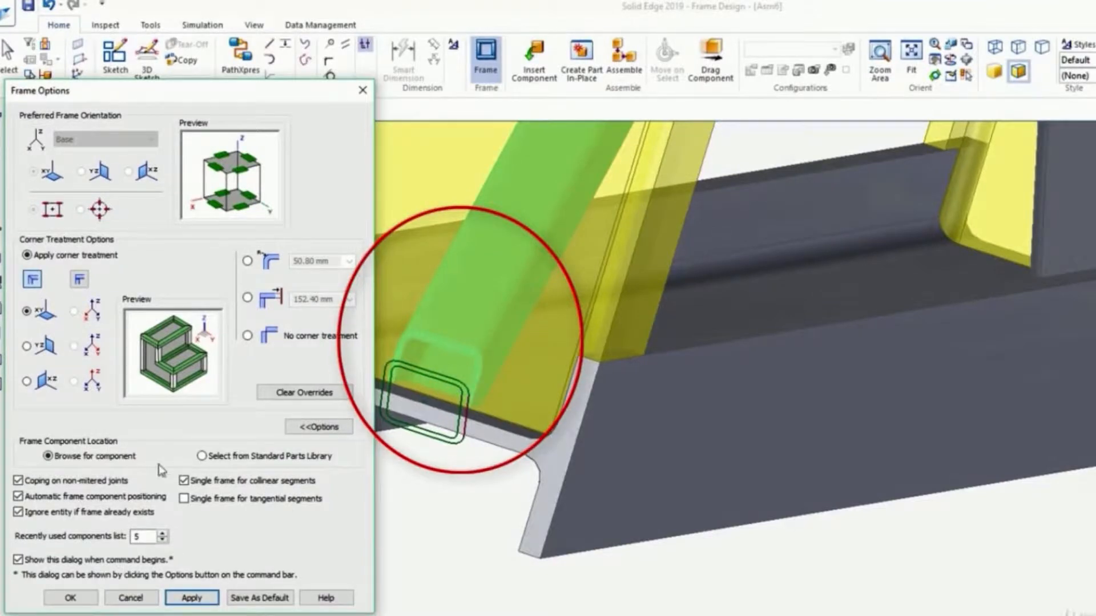
pyautogui.click(71, 597)
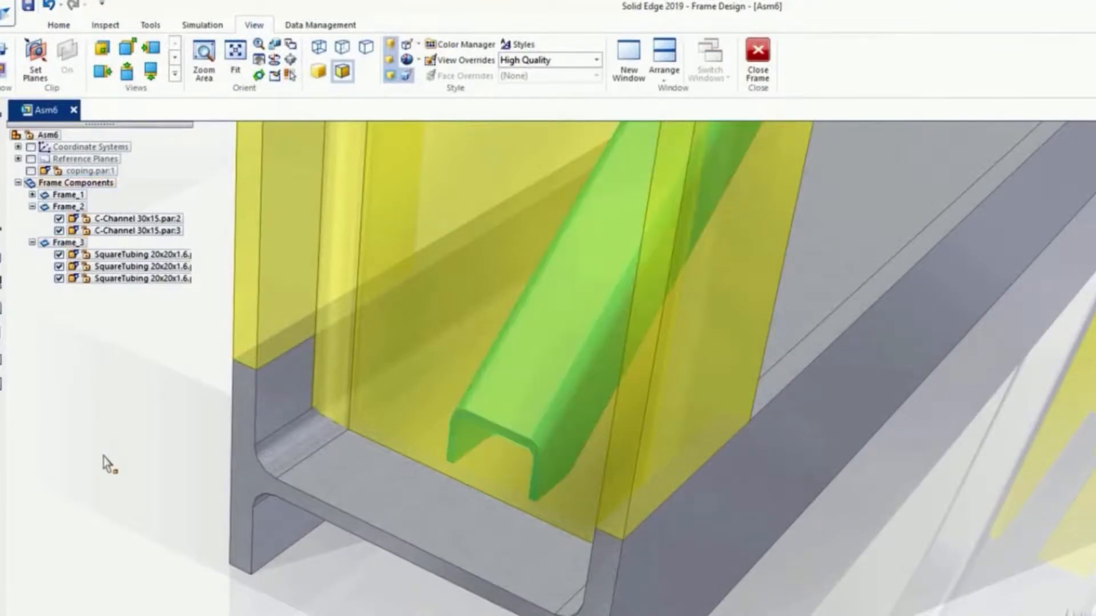
# Edit the first square-tubing component of Frame_3 and set its cross-section orientation to 45°
pyautogui.click(124, 260)
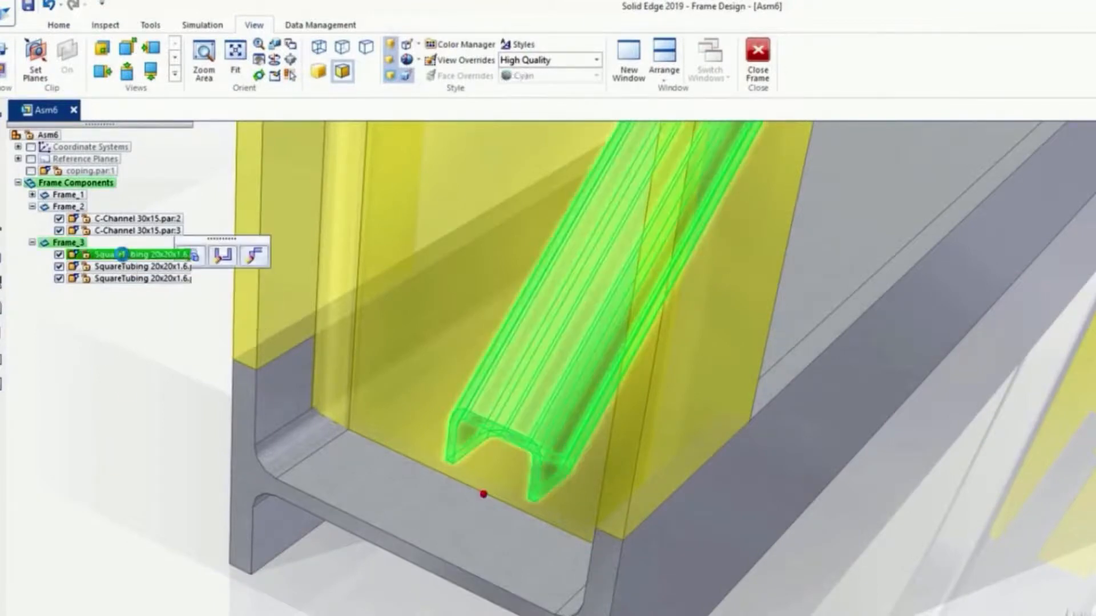
pyautogui.click(223, 256)
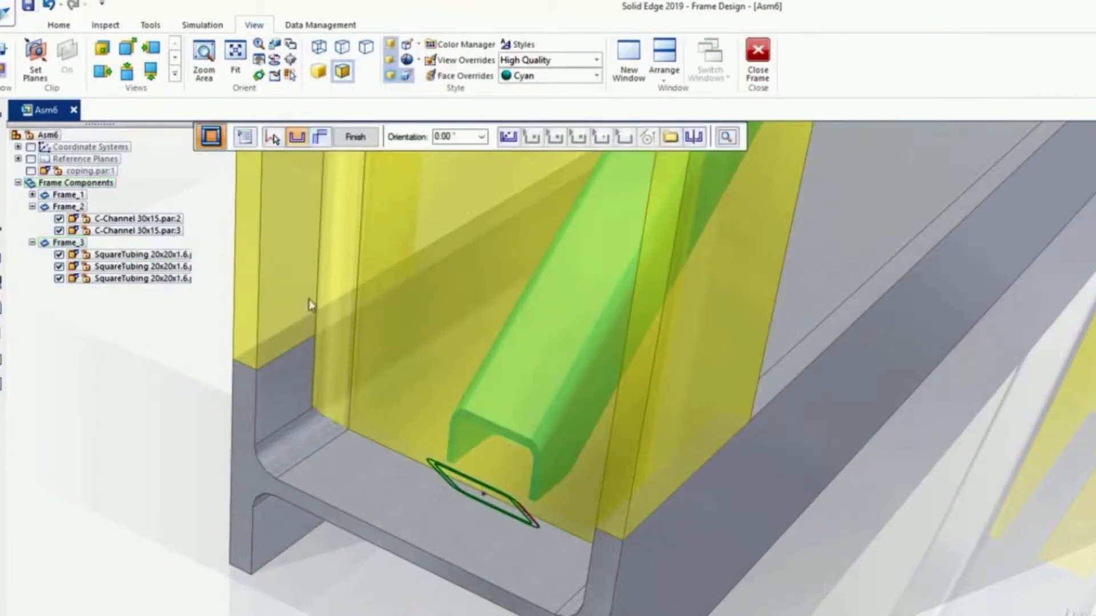
pyautogui.click(482, 137)
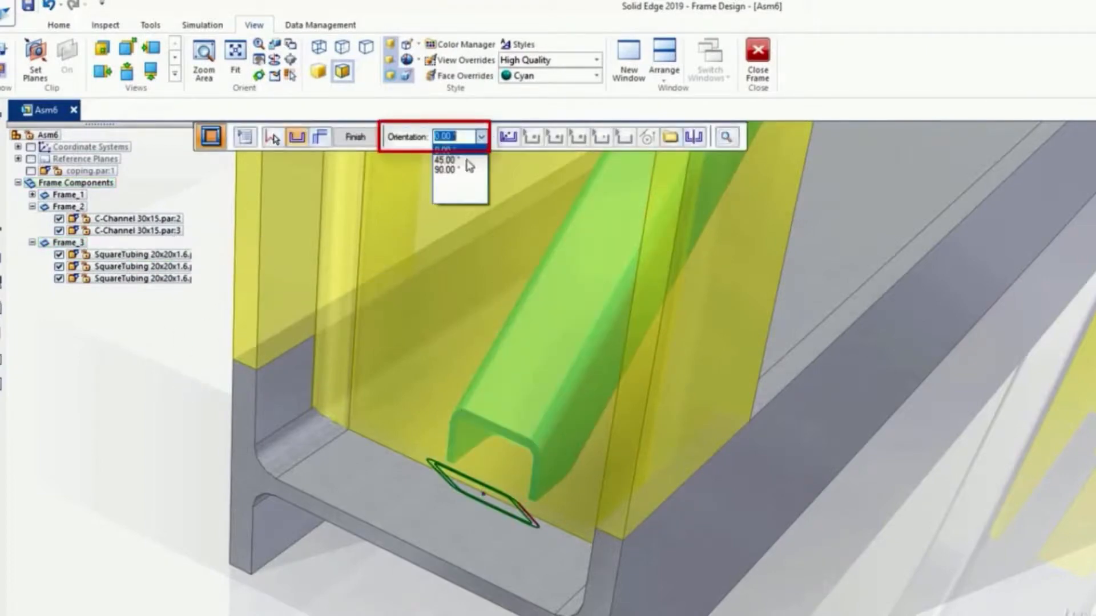
pyautogui.click(466, 161)
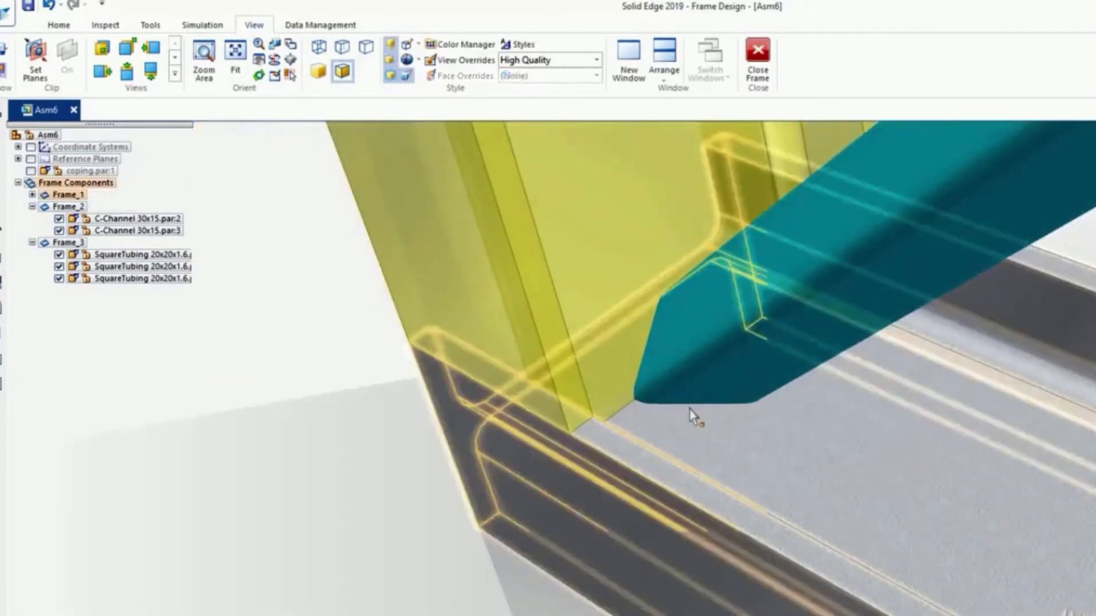
pyautogui.moveTo(691, 409); pyautogui.dragTo(708, 427, button='middle')
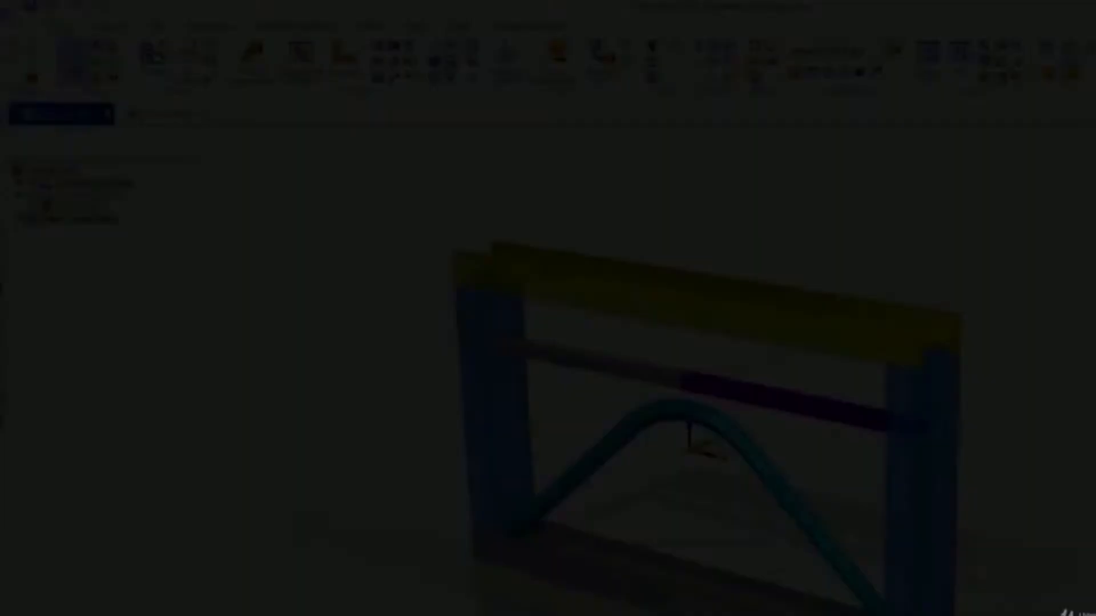